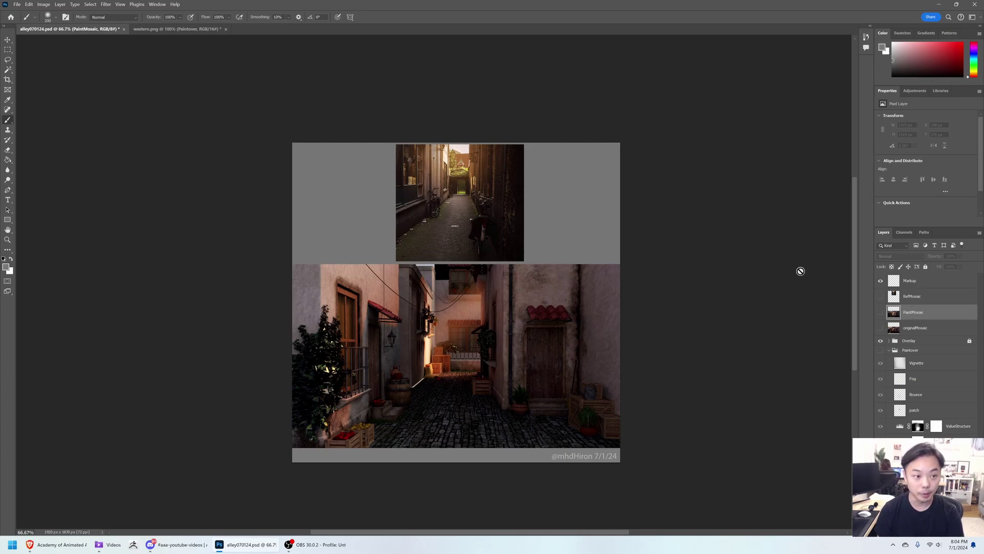
# Show the RefMosaic and originalMosaic layers to pixelate both the reference photo and alley render
pyautogui.click(106, 5)
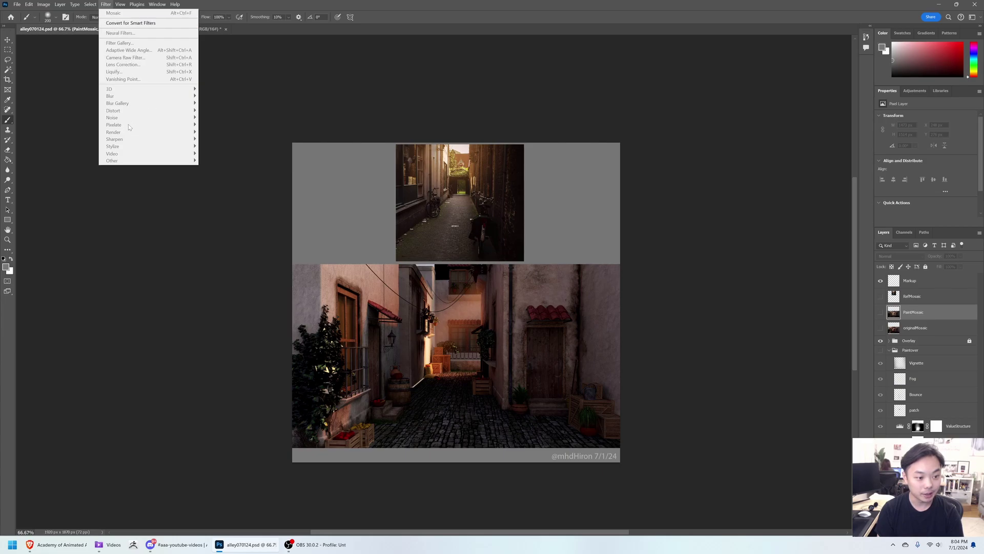
pyautogui.click(911, 340)
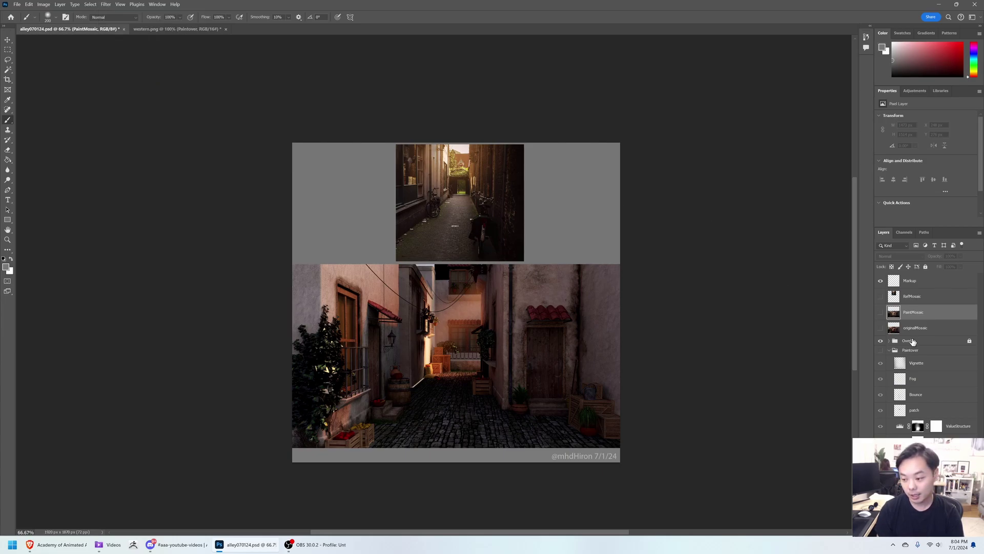
pyautogui.click(880, 296)
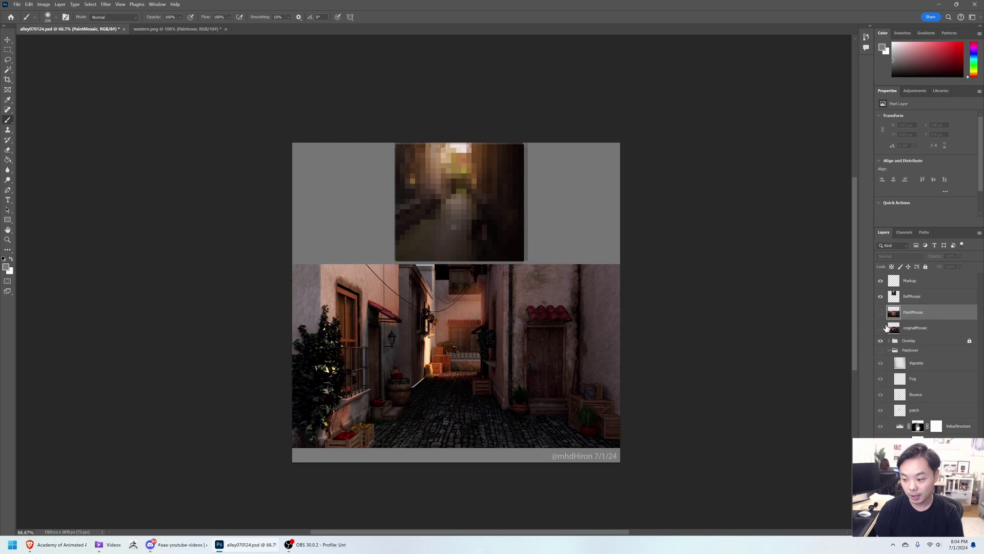
pyautogui.click(880, 328)
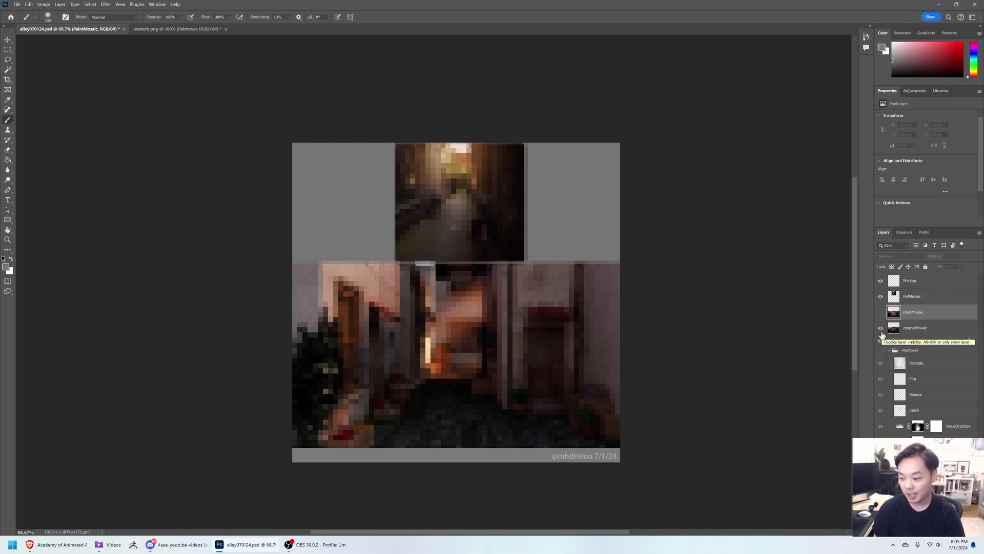
# Hide RefMosaic and originalMosaic, then compare the alley render with and without the Paintover group
pyautogui.click(880, 296)
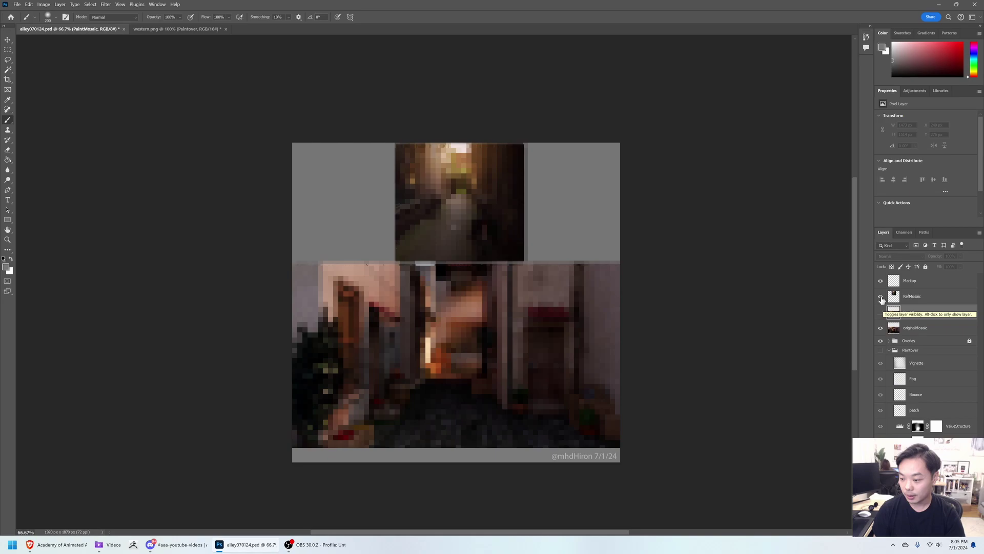
pyautogui.click(880, 327)
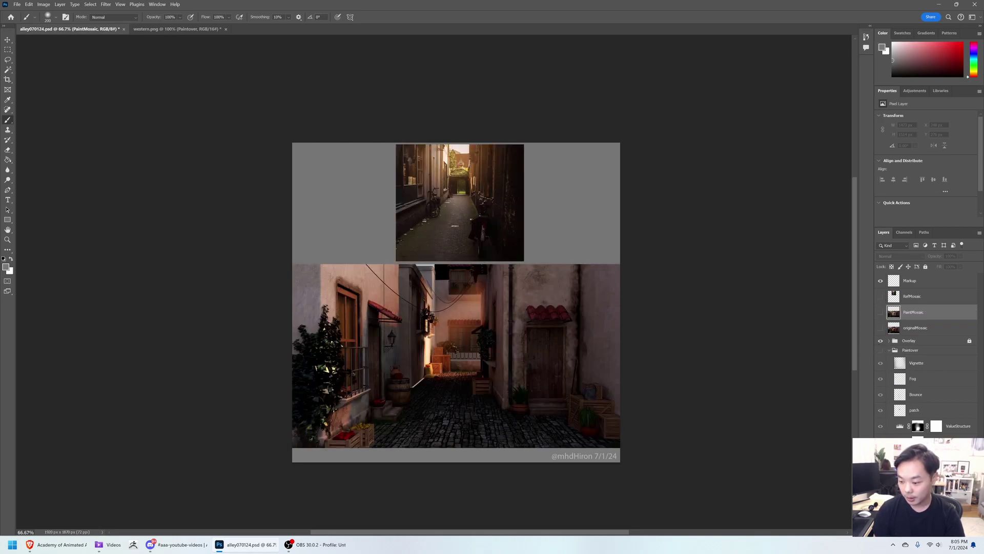
pyautogui.click(881, 351)
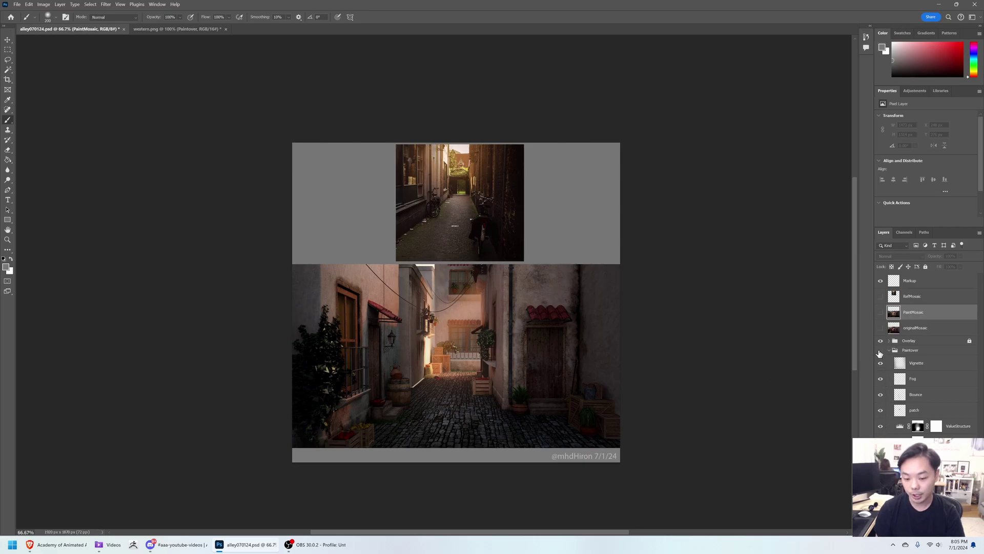
pyautogui.click(880, 351)
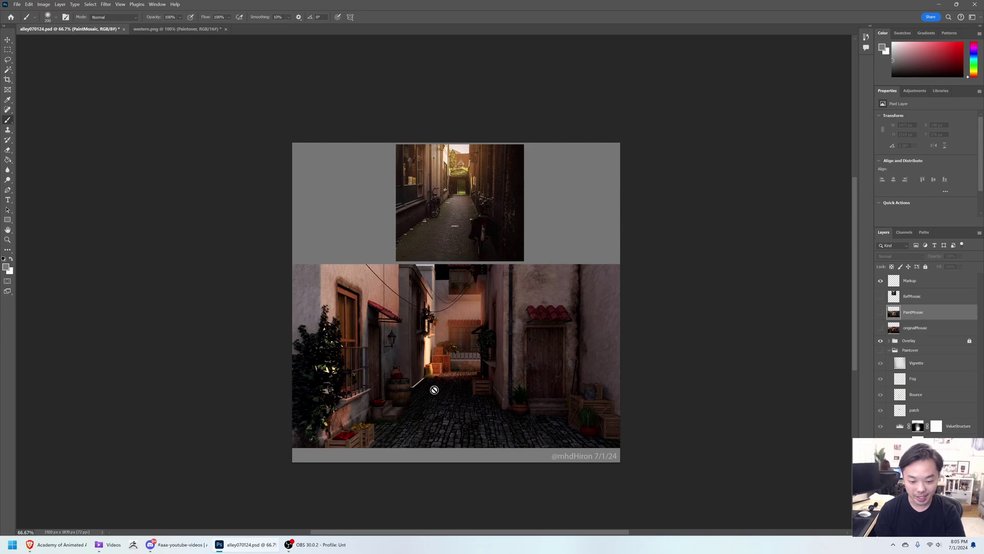
# Select the Markup layer, shrink the brush to 70 px, and hide Vignette, Fog, Bounce and patch
pyautogui.click(906, 283)
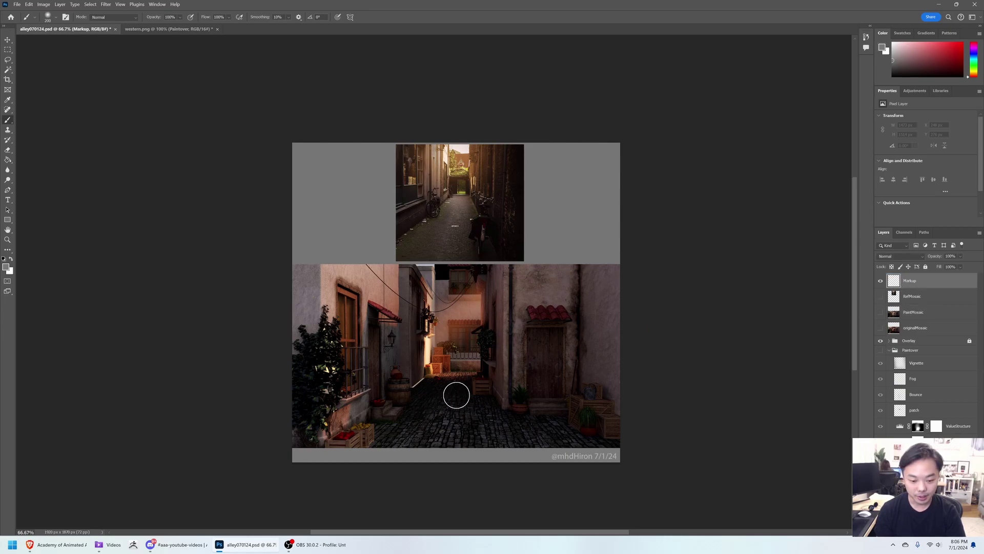
pyautogui.press('[')
pyautogui.press('[')
pyautogui.press('[')
pyautogui.press('[')
pyautogui.press('[')
pyautogui.press('[')
pyautogui.press('[')
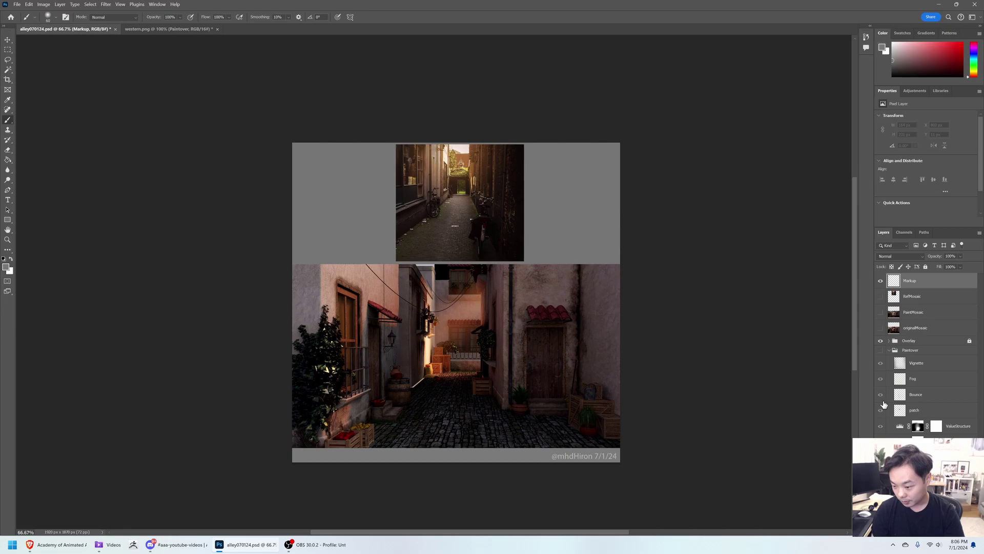
pyautogui.moveTo(880, 363); pyautogui.dragTo(880, 441)
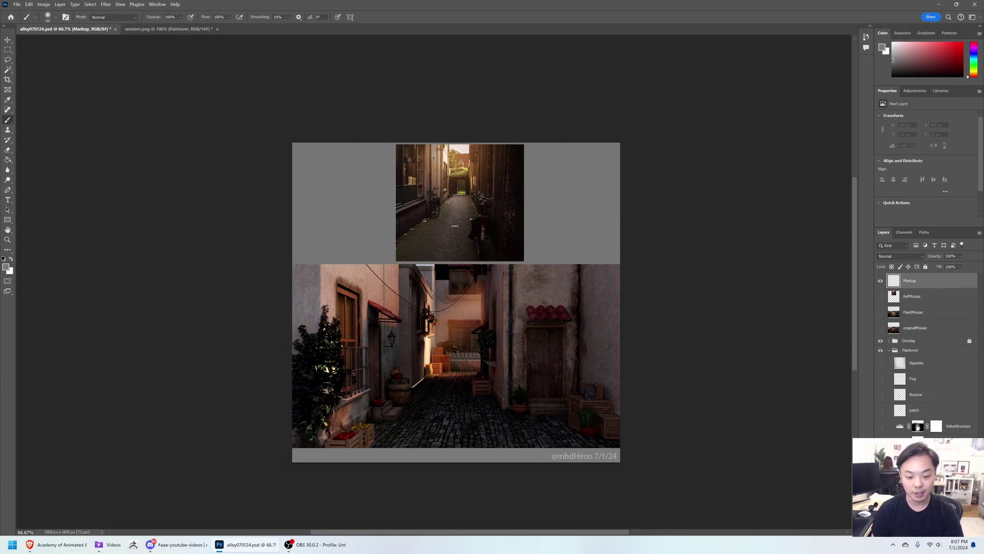
# Turn on ValueStructure after comparing it on and off, then show the Vignette layer
pyautogui.click(880, 428)
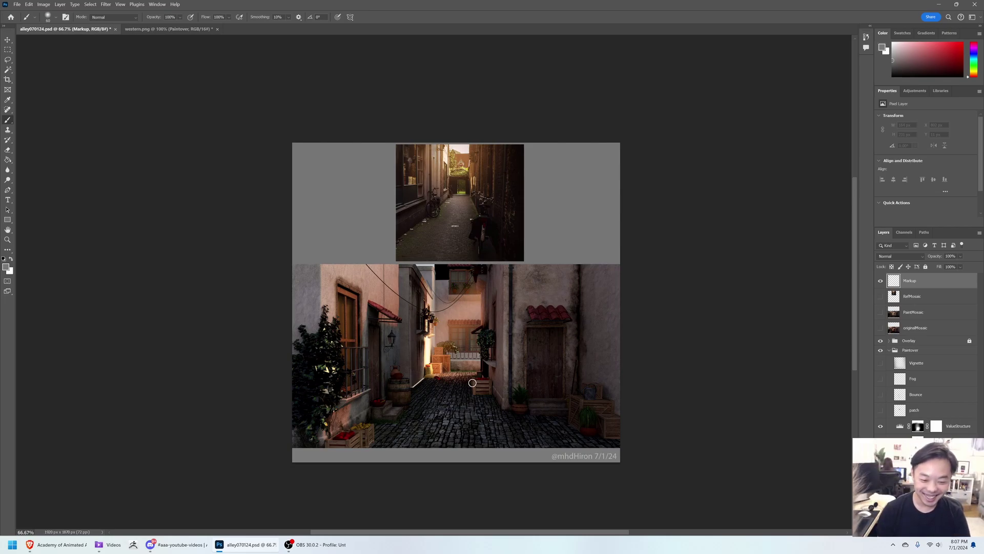
pyautogui.click(881, 426)
pyautogui.click(881, 426)
pyautogui.click(881, 425)
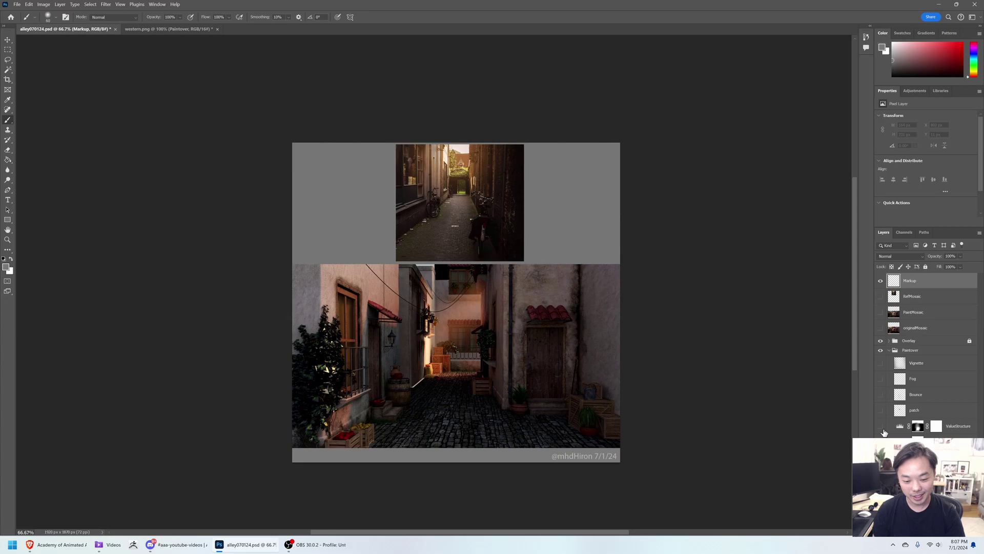
pyautogui.click(881, 426)
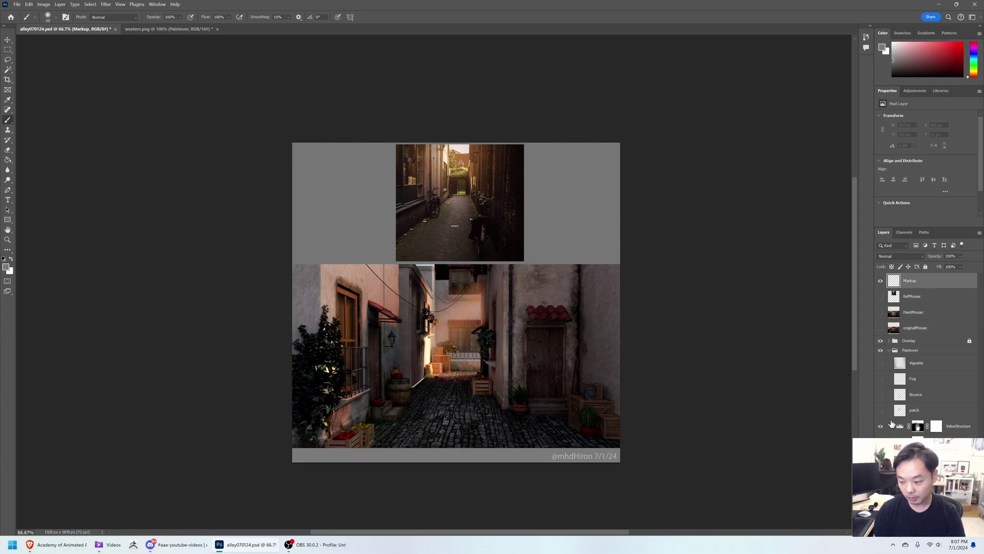
pyautogui.click(880, 363)
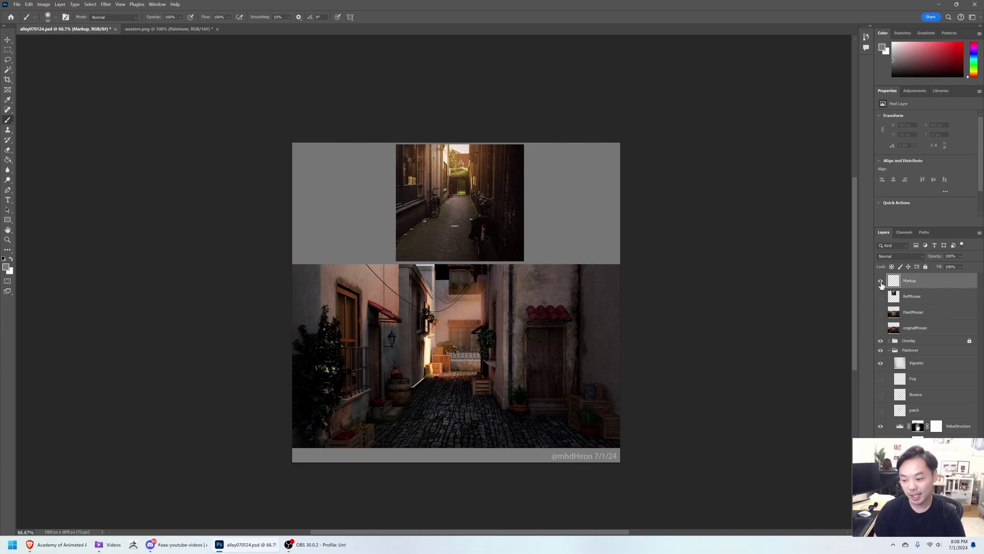
pyautogui.click(880, 364)
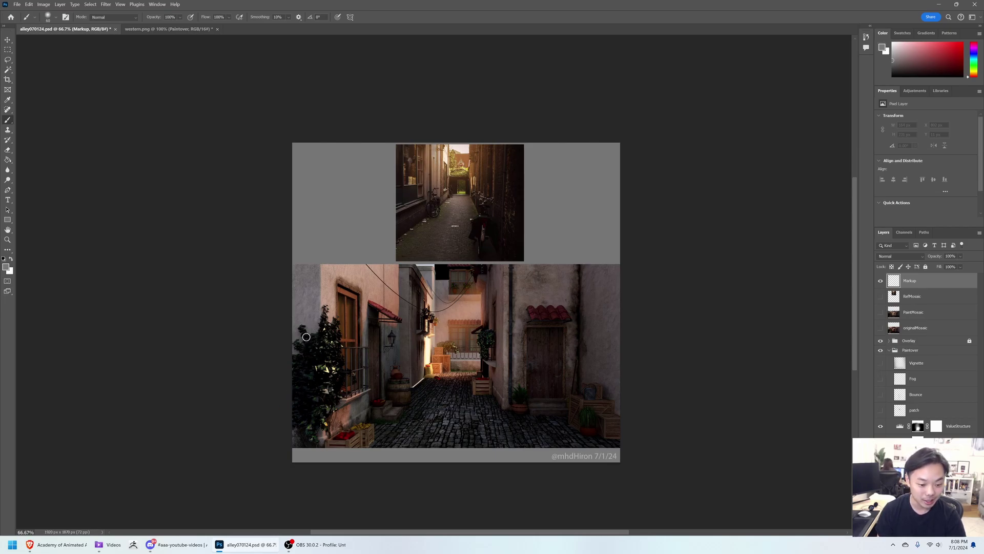
pyautogui.click(880, 363)
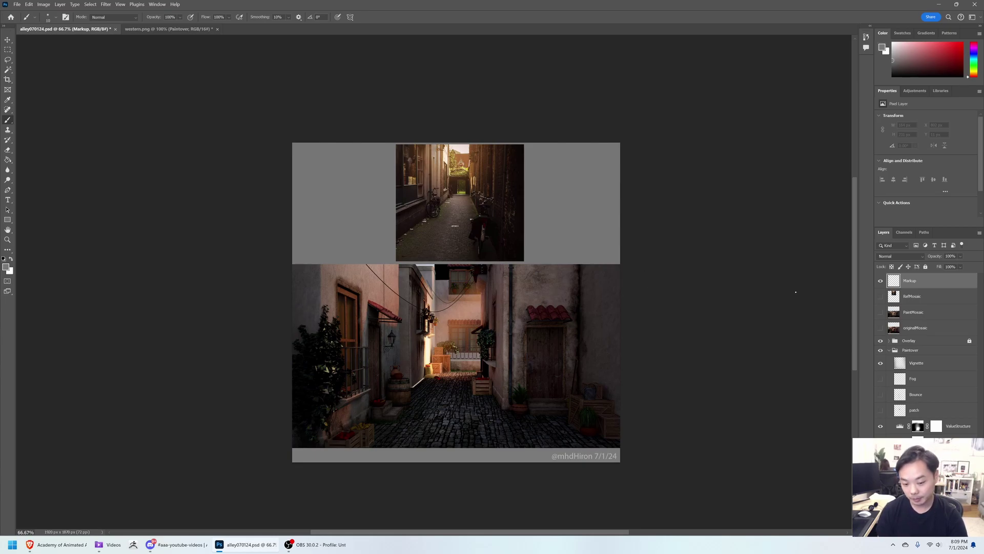
# Compare the Fog layer on and off, leaving the haze visible
pyautogui.click(880, 380)
pyautogui.click(880, 381)
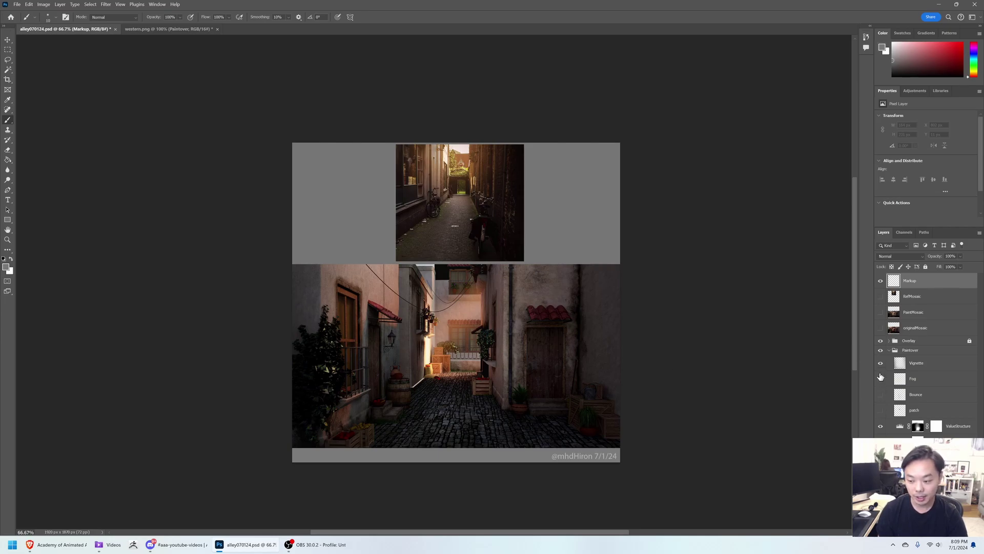
pyautogui.click(881, 378)
pyautogui.click(881, 380)
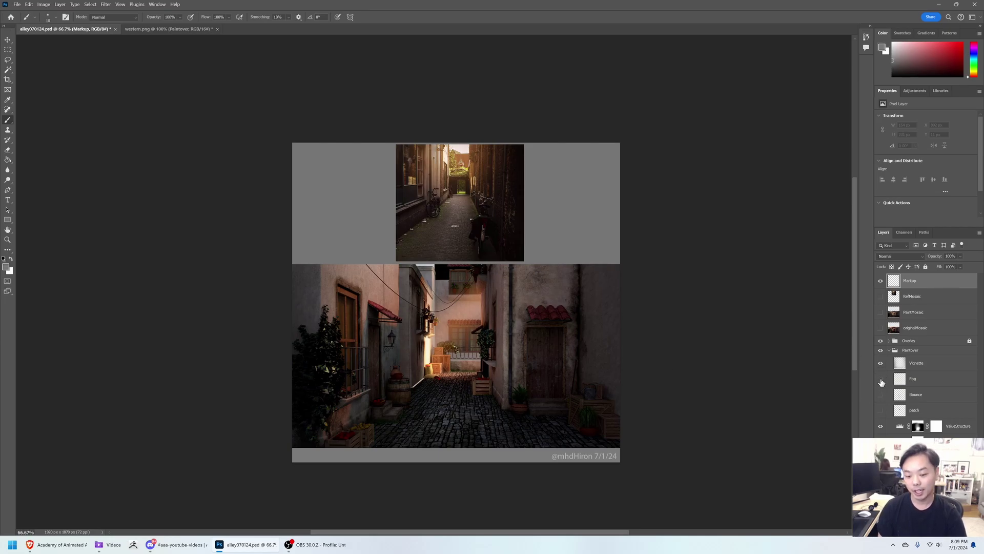
pyautogui.click(880, 381)
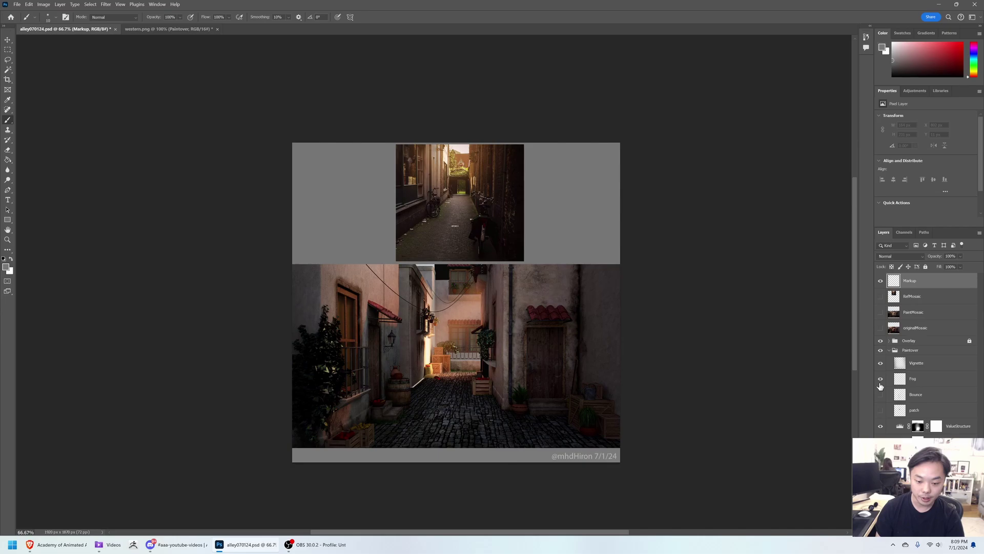
# Turn on the Bounce light layer, then preview the patch layer and hide it again
pyautogui.click(880, 395)
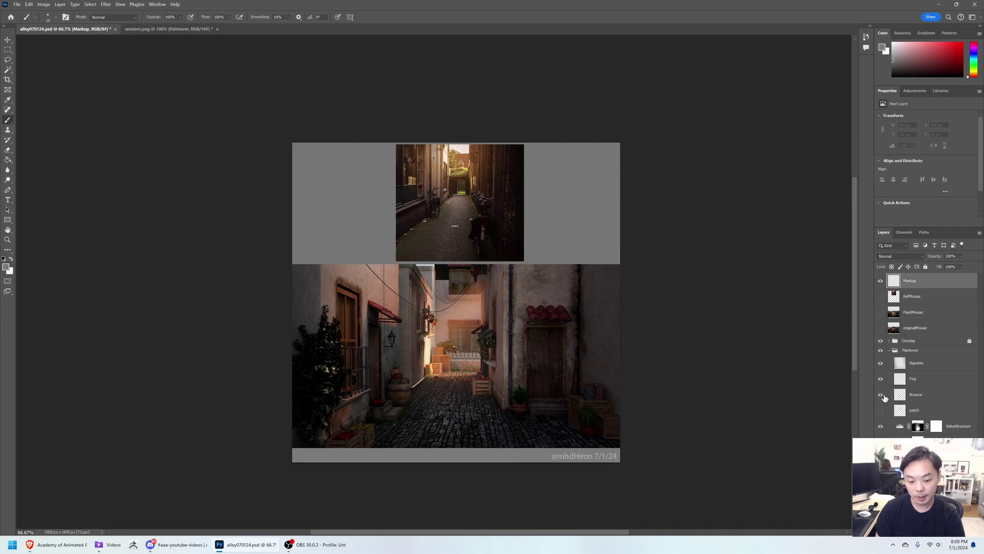
pyautogui.click(881, 394)
pyautogui.click(880, 394)
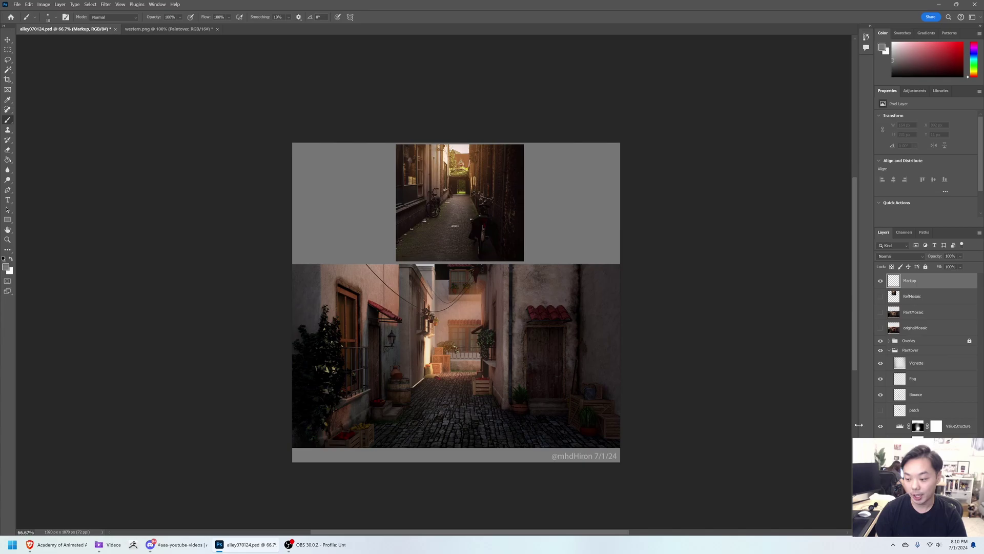
pyautogui.click(880, 410)
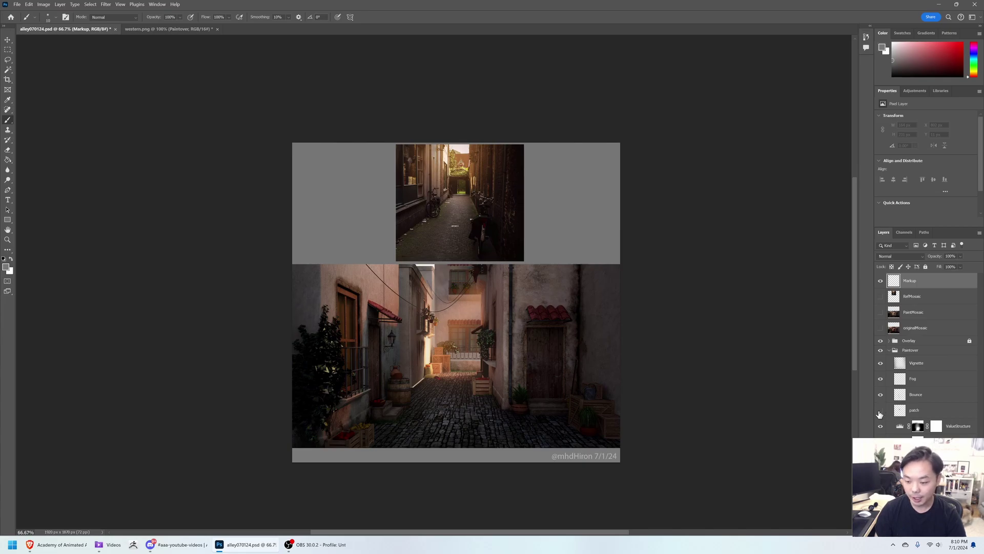
pyautogui.click(880, 410)
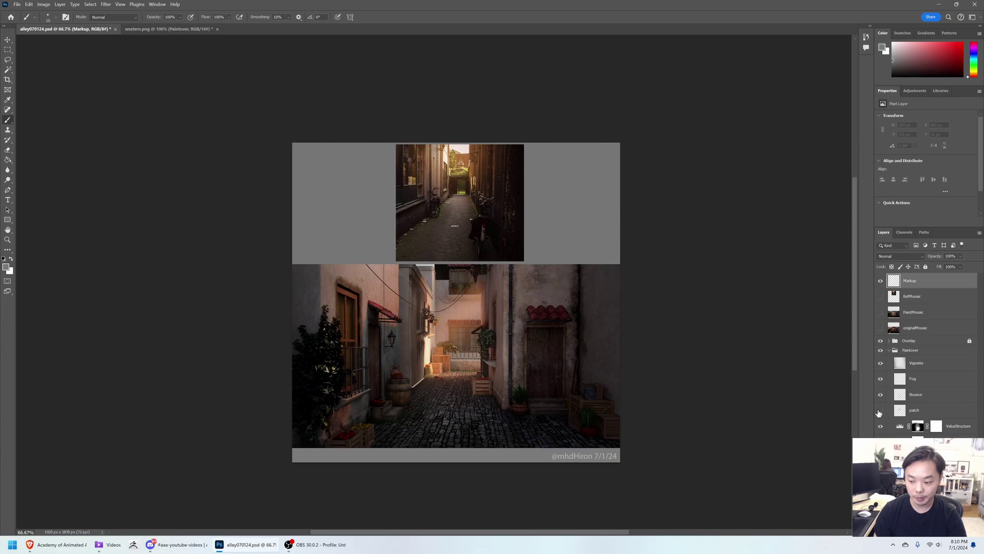
pyautogui.press('z')
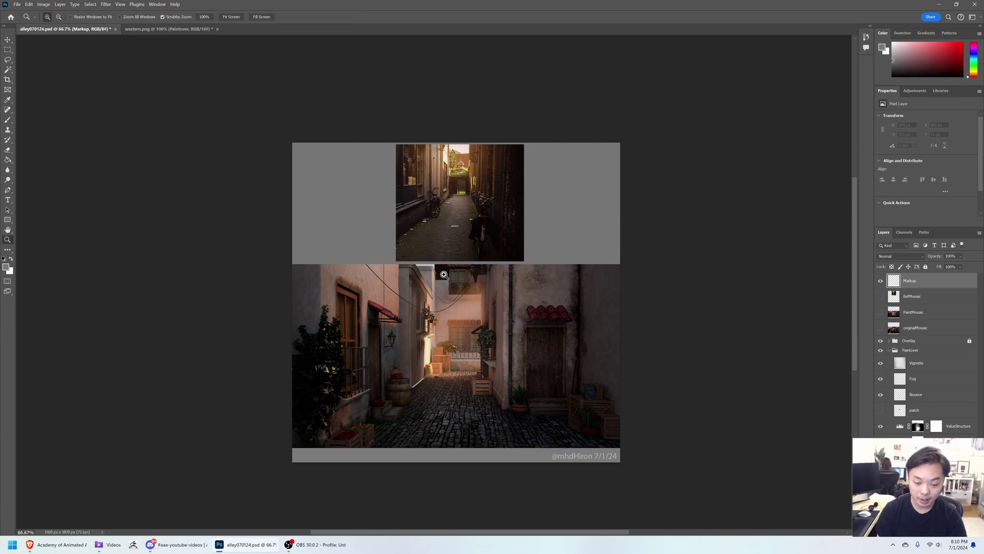
pyautogui.moveTo(440, 269); pyautogui.dragTo(435, 277)
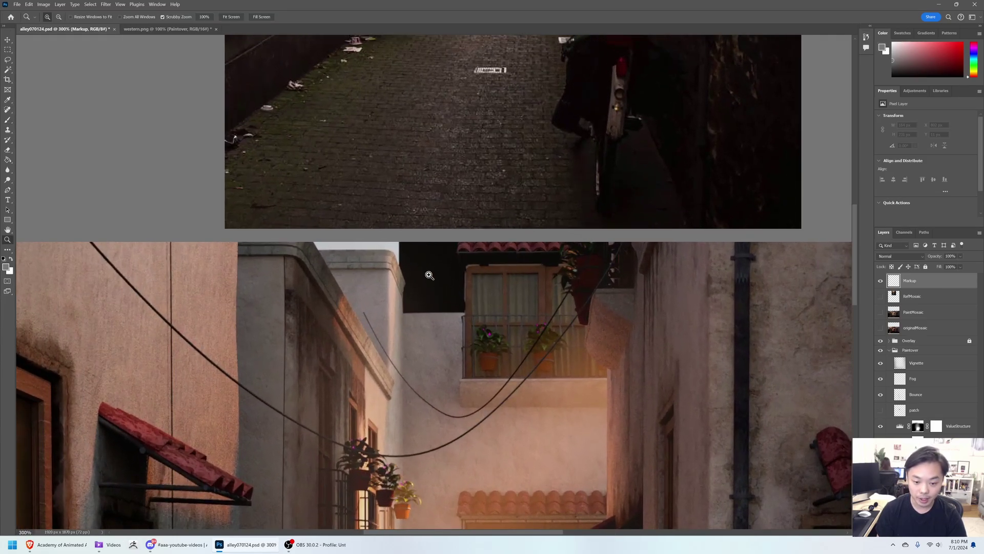
pyautogui.keyDown('alt'); pyautogui.click(451, 277); pyautogui.keyUp('alt')
pyautogui.keyDown('alt'); pyautogui.click(446, 286); pyautogui.keyUp('alt')
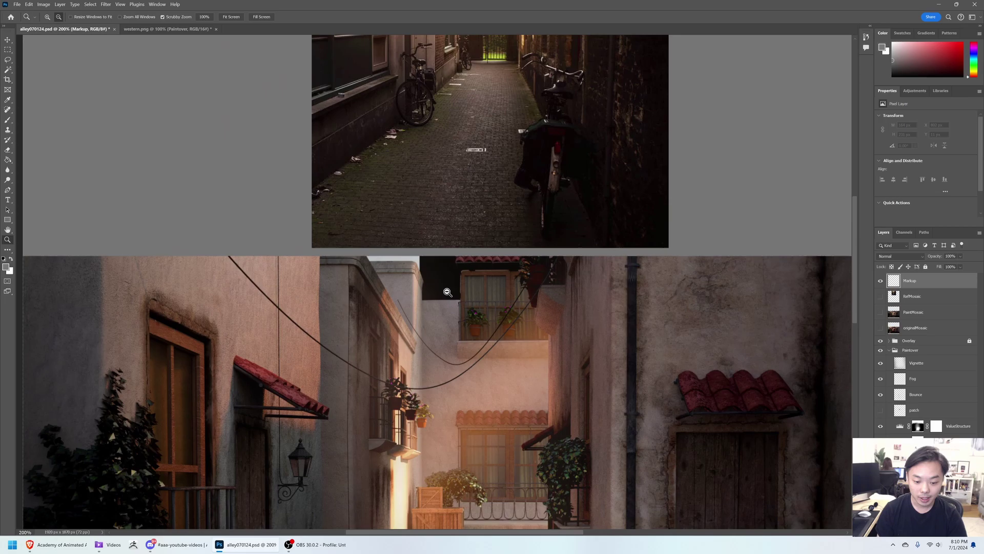
pyautogui.keyDown('alt'); pyautogui.click(446, 286); pyautogui.keyUp('alt')
pyautogui.click(417, 470)
pyautogui.moveTo(417, 470); pyautogui.dragTo(397, 407)
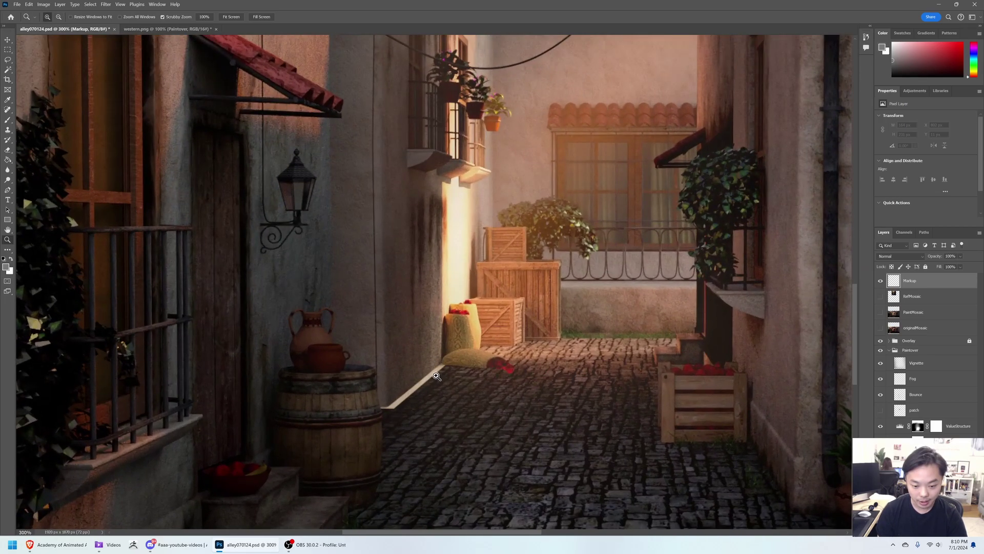
pyautogui.keyDown('alt'); pyautogui.click(453, 388); pyautogui.keyUp('alt')
pyautogui.keyDown('alt'); pyautogui.click(455, 390); pyautogui.keyUp('alt')
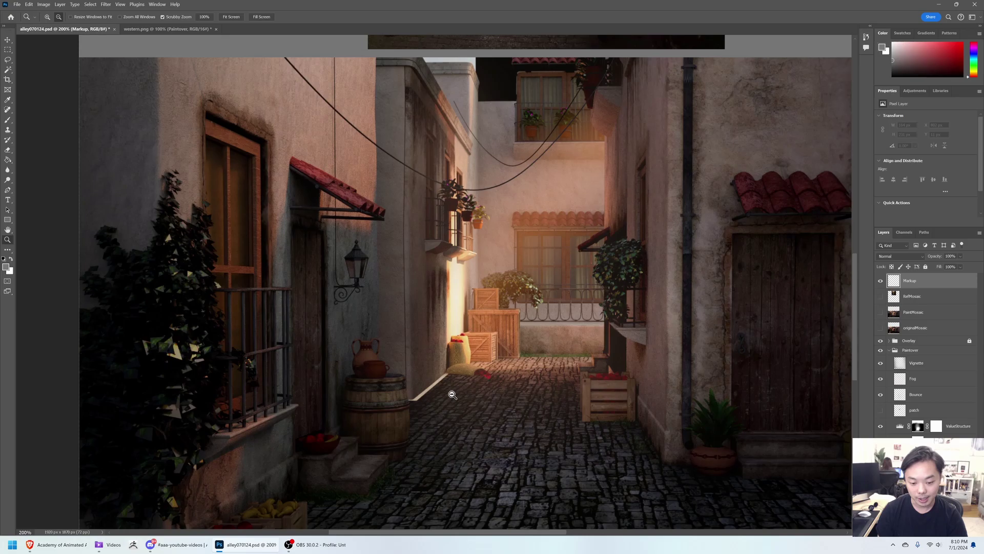
pyautogui.keyDown('alt'); pyautogui.click(454, 391); pyautogui.keyUp('alt')
pyautogui.moveTo(503, 355); pyautogui.dragTo(491, 378)
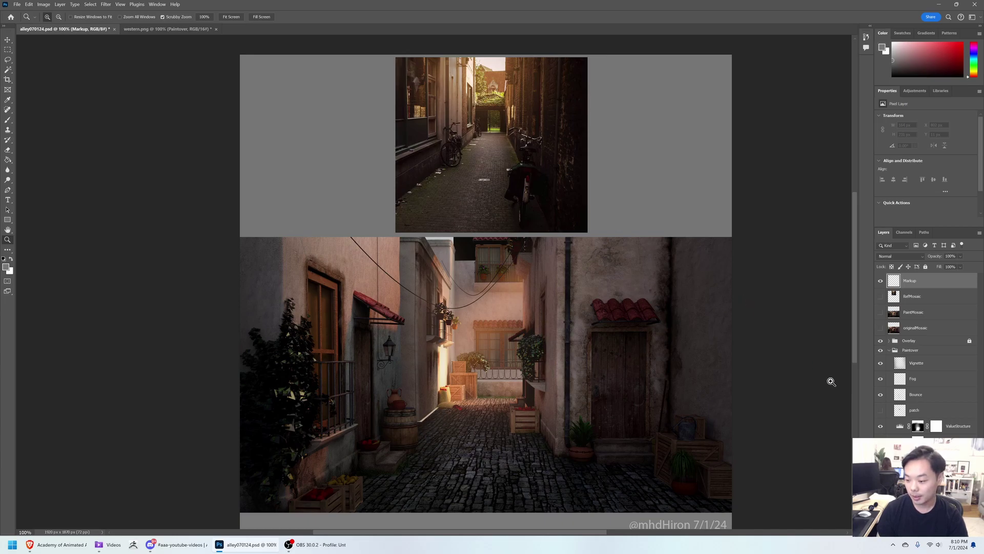
# Show the patch layer after comparing it off and on, then review zoomed out and back at 100%
pyautogui.click(881, 410)
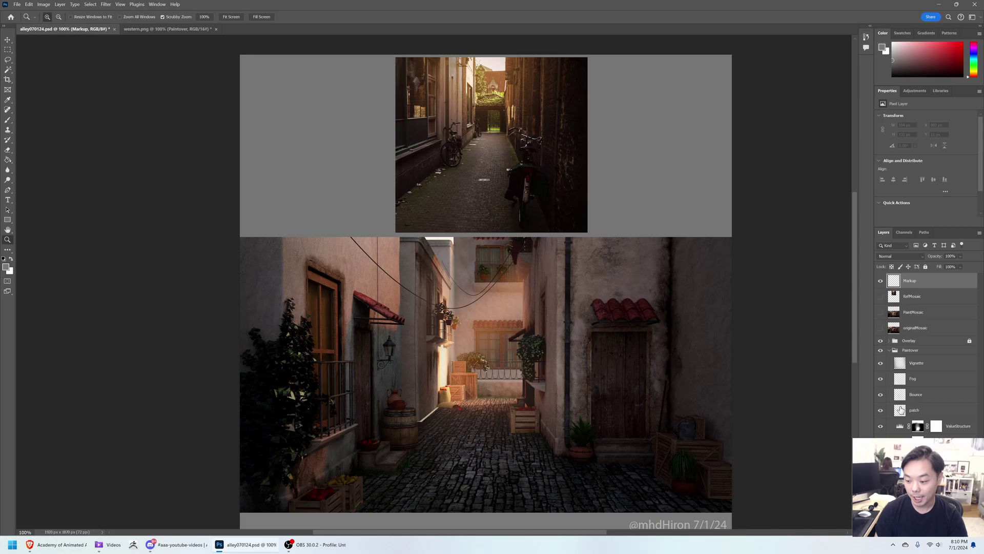
pyautogui.click(880, 411)
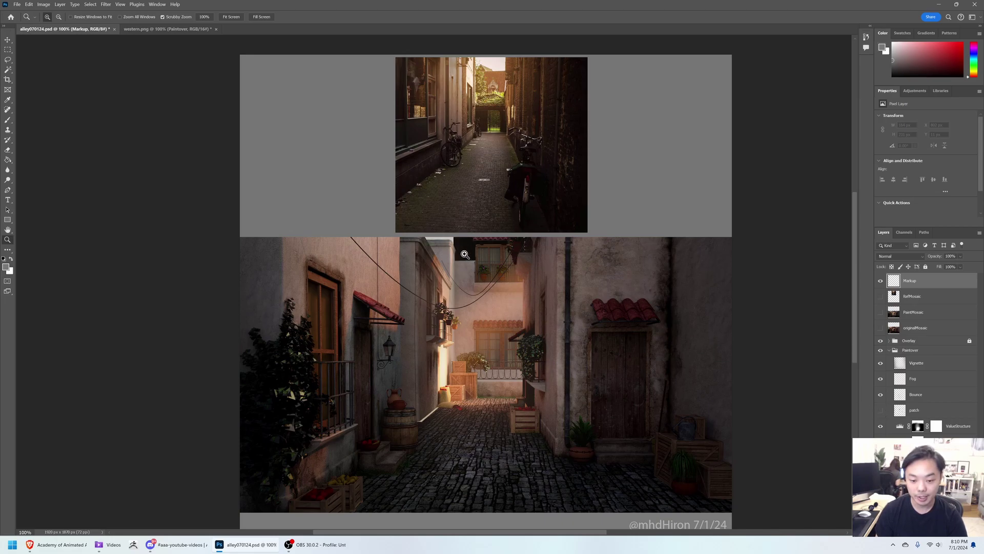
pyautogui.click(881, 410)
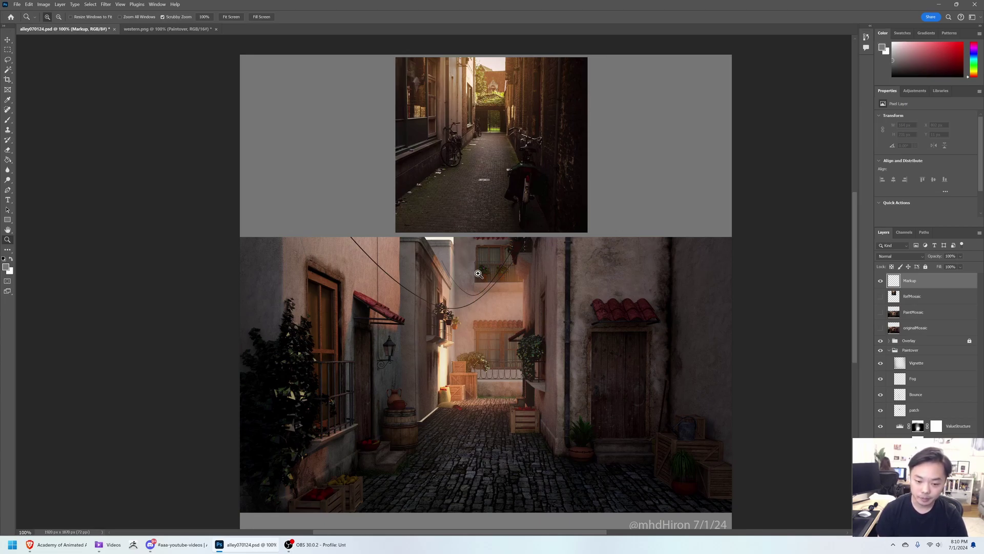
pyautogui.keyDown('alt'); pyautogui.click(623, 359); pyautogui.keyUp('alt')
pyautogui.keyDown('alt'); pyautogui.click(591, 391); pyautogui.keyUp('alt')
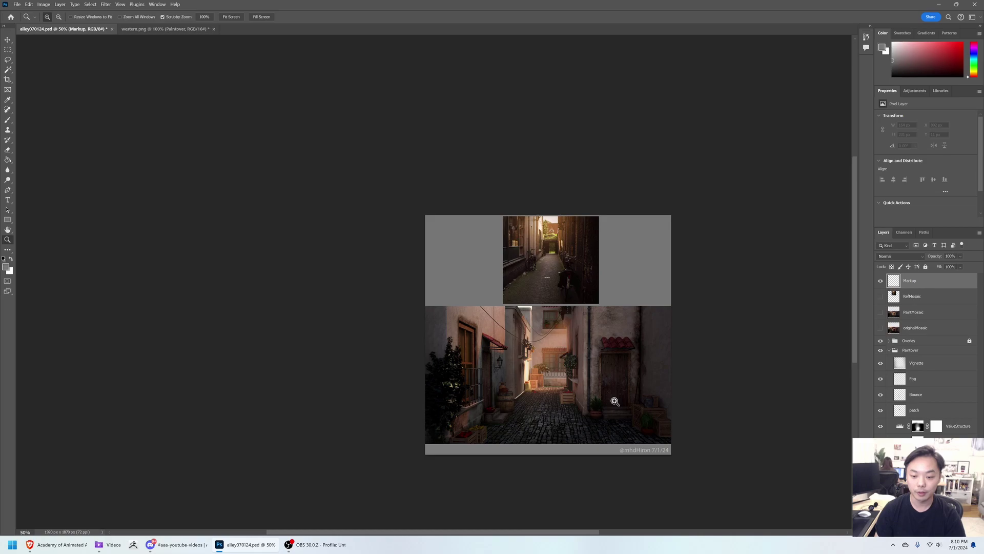
pyautogui.click(555, 372)
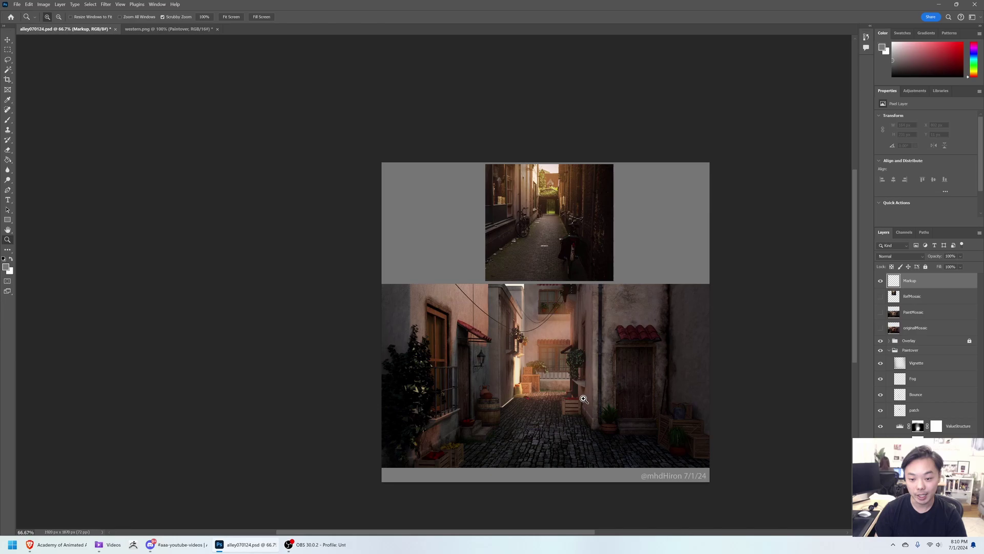
pyautogui.click(583, 399)
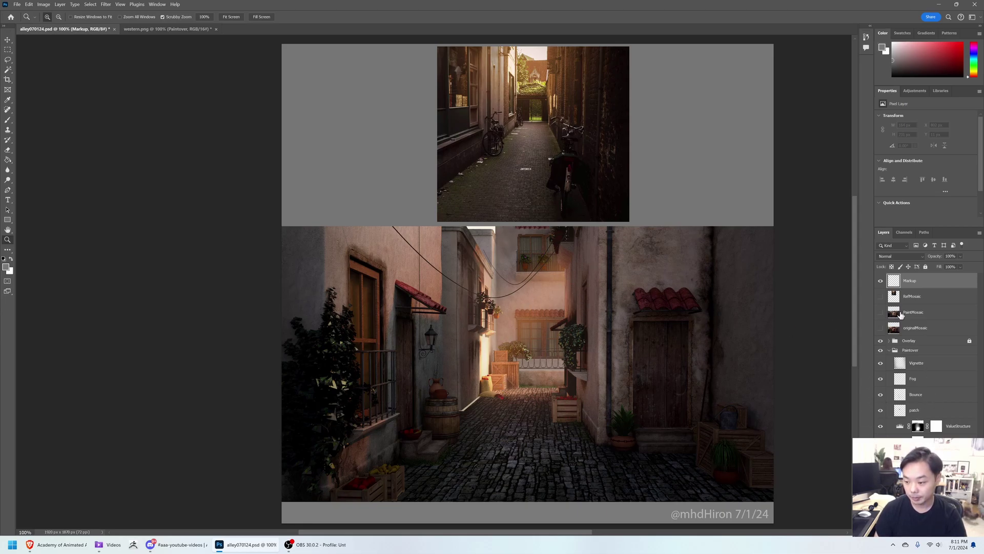
# Turn on RefMosaic and PaintMosaic, comparing the alley paintover with and without its mosaic
pyautogui.click(880, 297)
pyautogui.keyDown('alt'); pyautogui.click(585, 283); pyautogui.keyUp('alt')
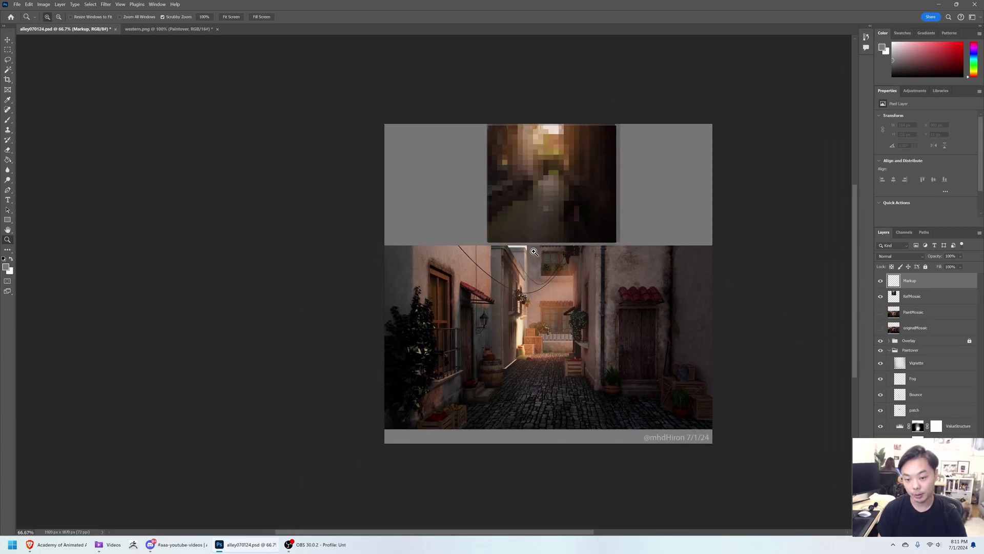
pyautogui.click(879, 313)
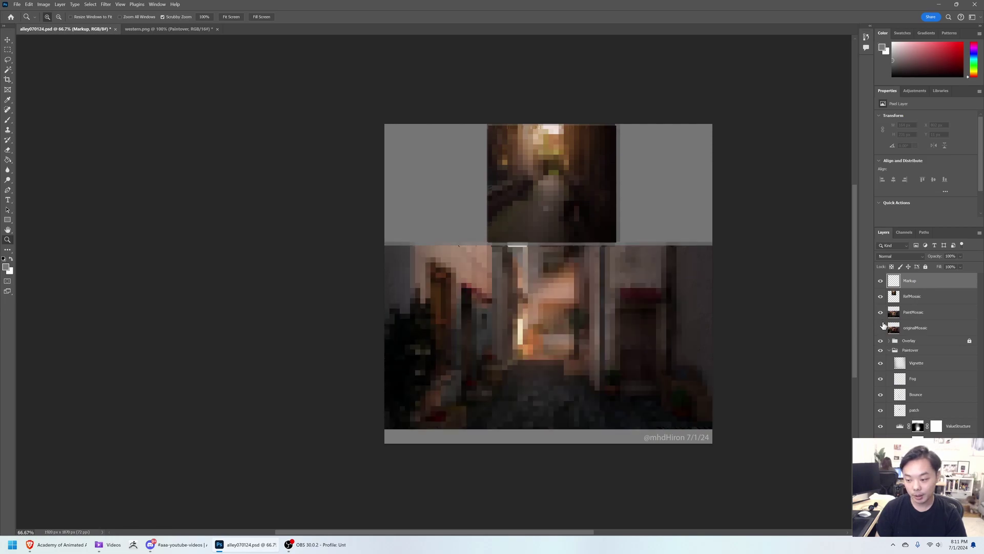
pyautogui.click(880, 313)
pyautogui.click(880, 313)
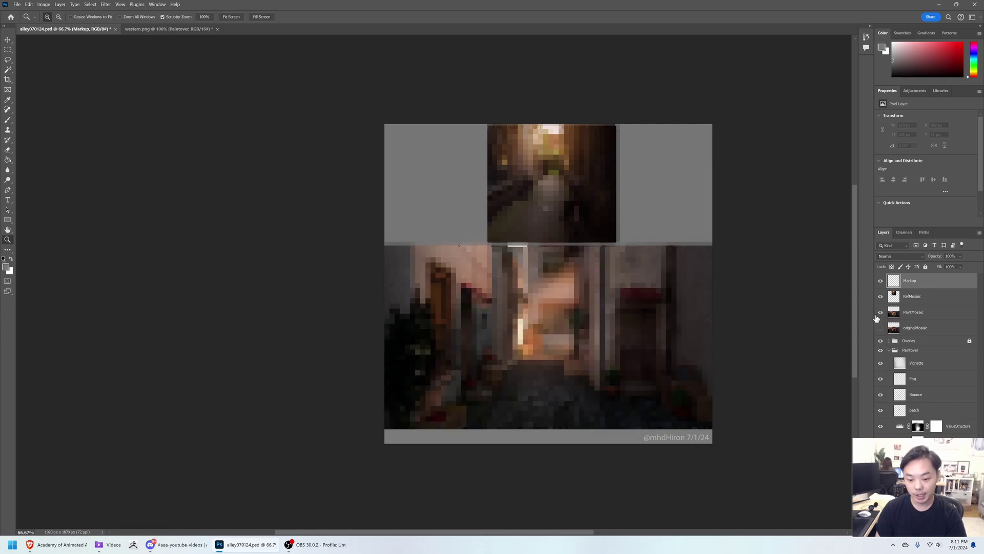
# Zoom out to squint-test both mosaics, zoom back in, then hide originalMosaic
pyautogui.keyDown('alt'); pyautogui.click(639, 319); pyautogui.keyUp('alt')
pyautogui.keyDown('alt'); pyautogui.click(640, 331); pyautogui.keyUp('alt')
pyautogui.keyDown('alt'); pyautogui.click(613, 353); pyautogui.keyUp('alt')
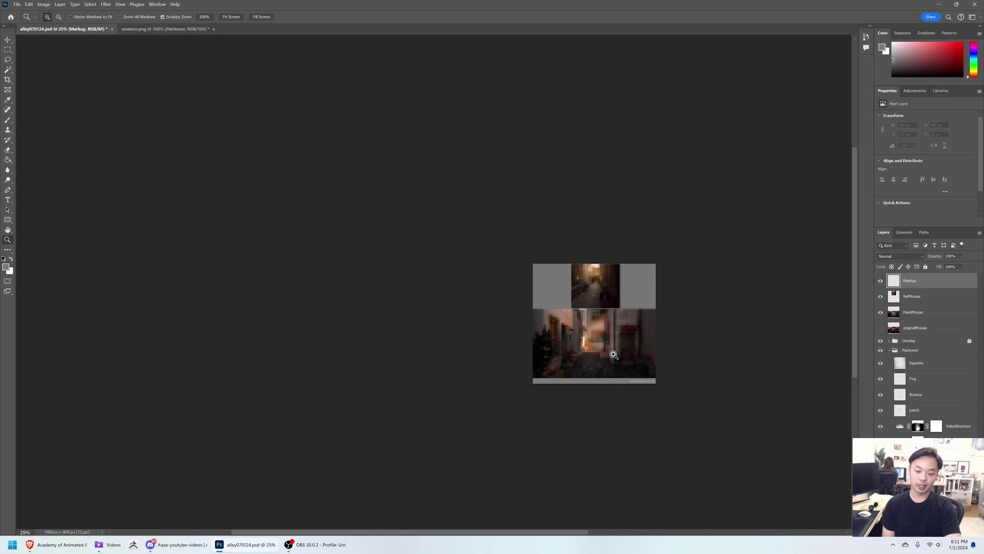
pyautogui.click(611, 349)
pyautogui.click(611, 350)
pyautogui.click(609, 349)
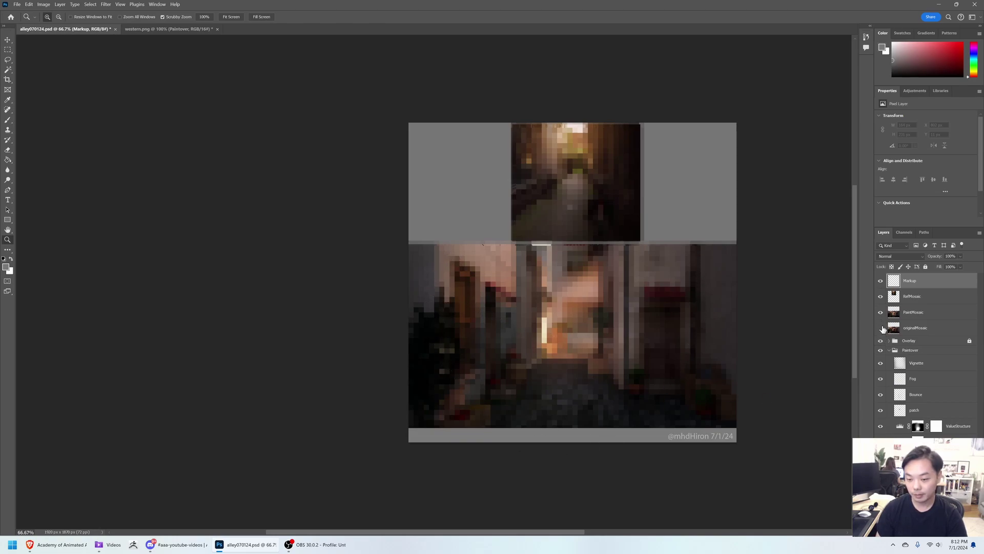
pyautogui.click(881, 328)
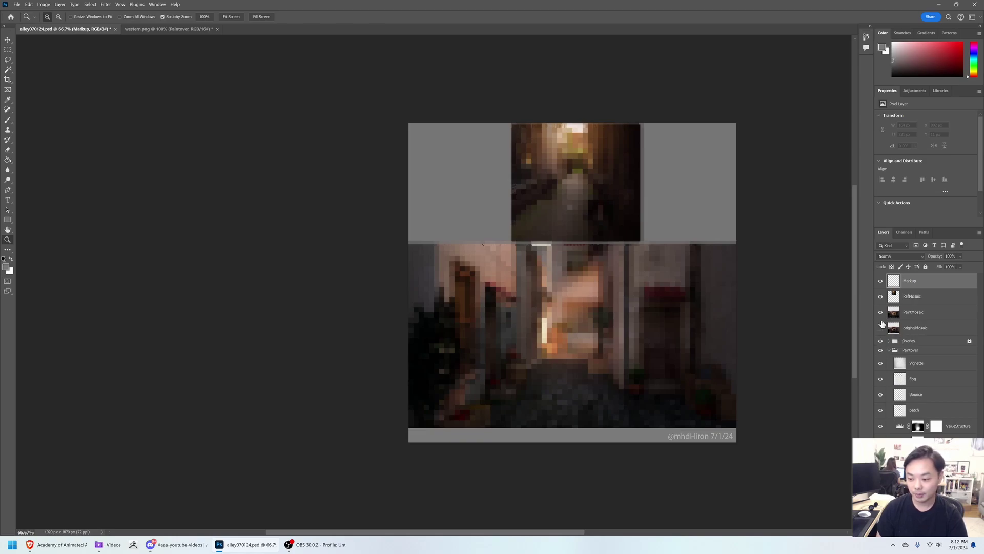
# Hide both mosaic layers, compare the alley with and without the paintover, then switch to western.png
pyautogui.moveTo(881, 312); pyautogui.dragTo(881, 292)
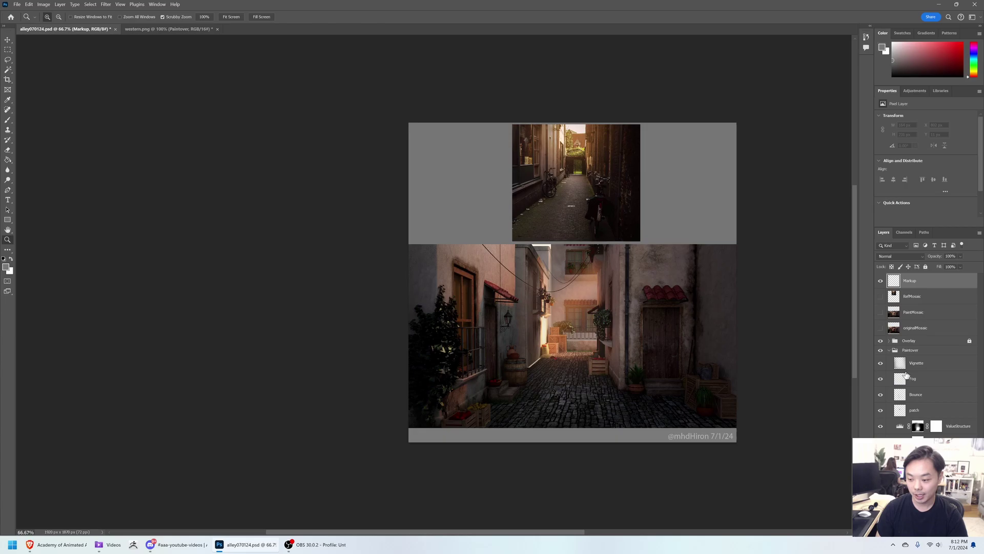
pyautogui.click(881, 352)
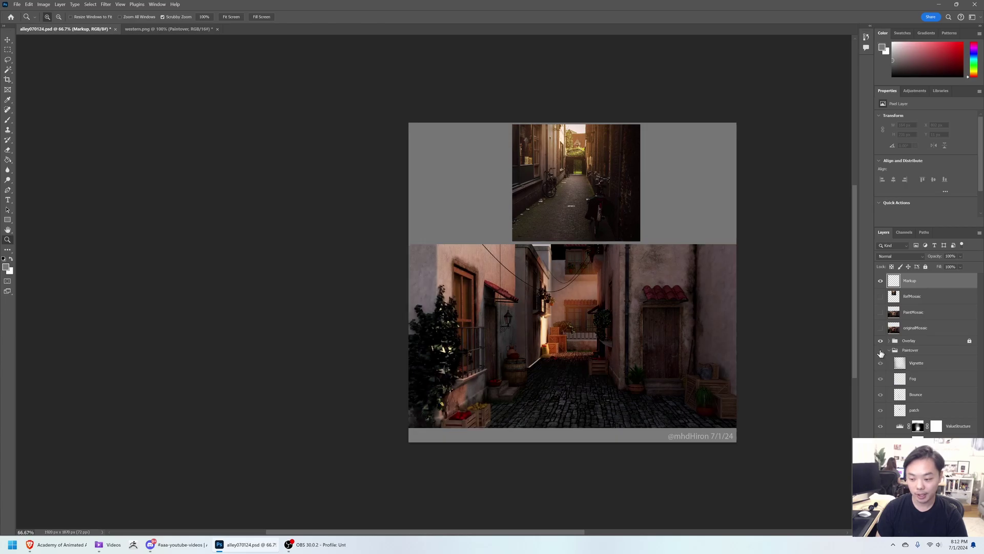
pyautogui.click(881, 353)
pyautogui.click(881, 351)
pyautogui.click(883, 352)
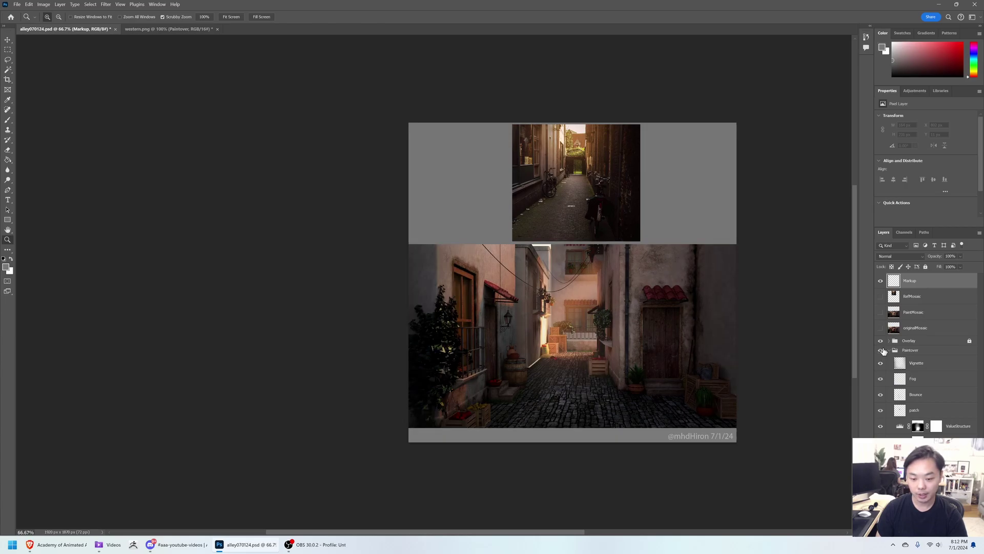
pyautogui.click(882, 351)
pyautogui.click(884, 352)
pyautogui.click(146, 30)
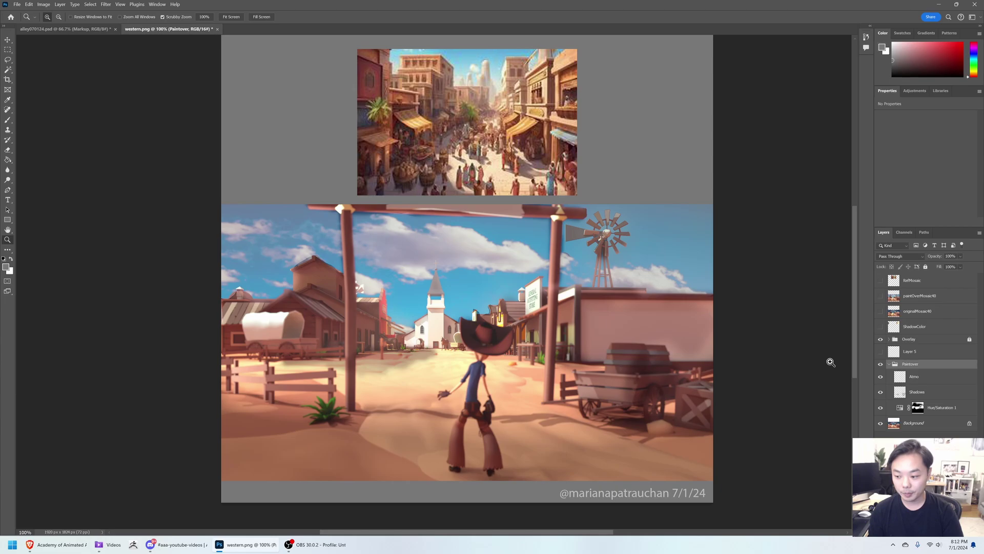
# Hide the western Paintover group and turn on RefMosaic to pixelate the street reference
pyautogui.click(880, 364)
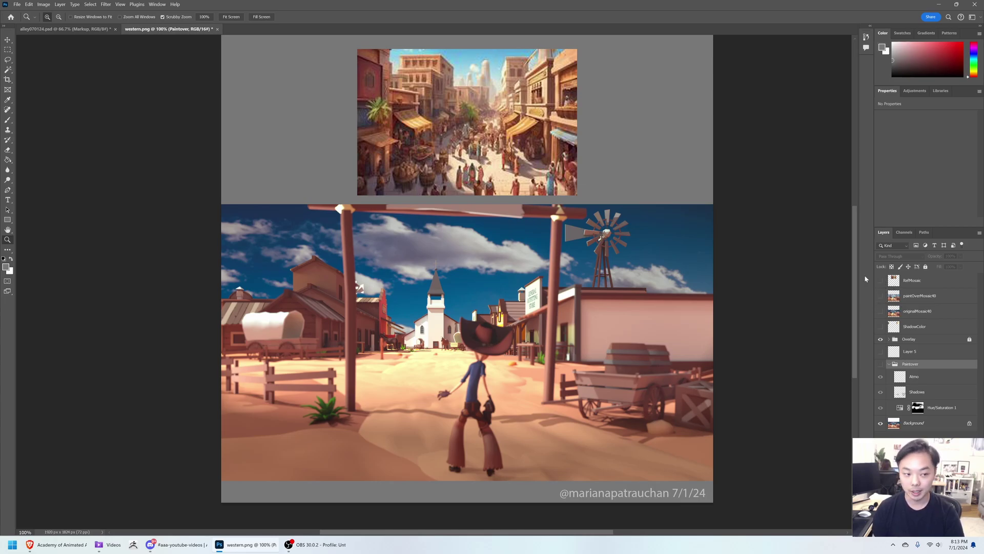
pyautogui.click(881, 280)
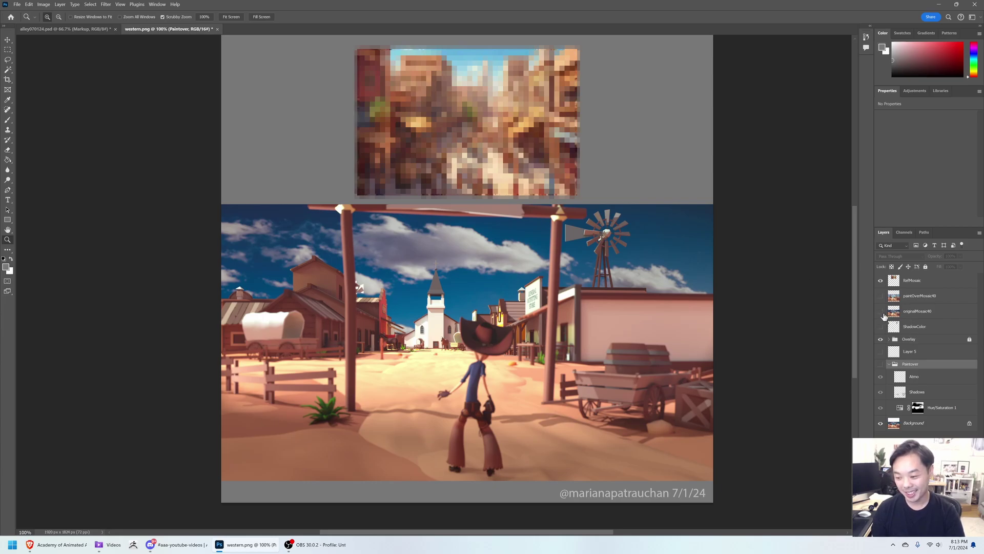
# Pixelate the western render with originalMosaic40, squint-test zoomed out, then hide both mosaic layers
pyautogui.click(881, 311)
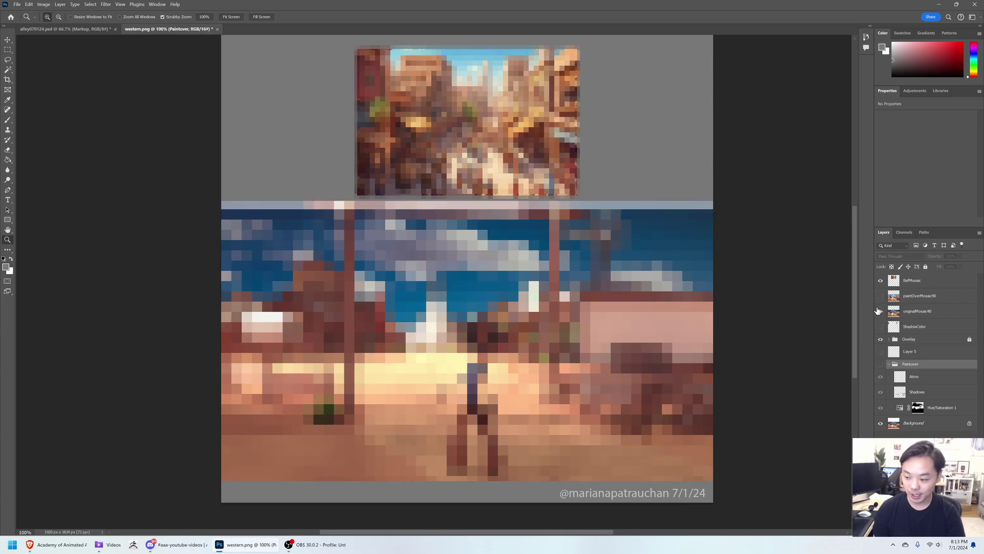
pyautogui.keyDown('alt'); pyautogui.click(499, 397); pyautogui.keyUp('alt')
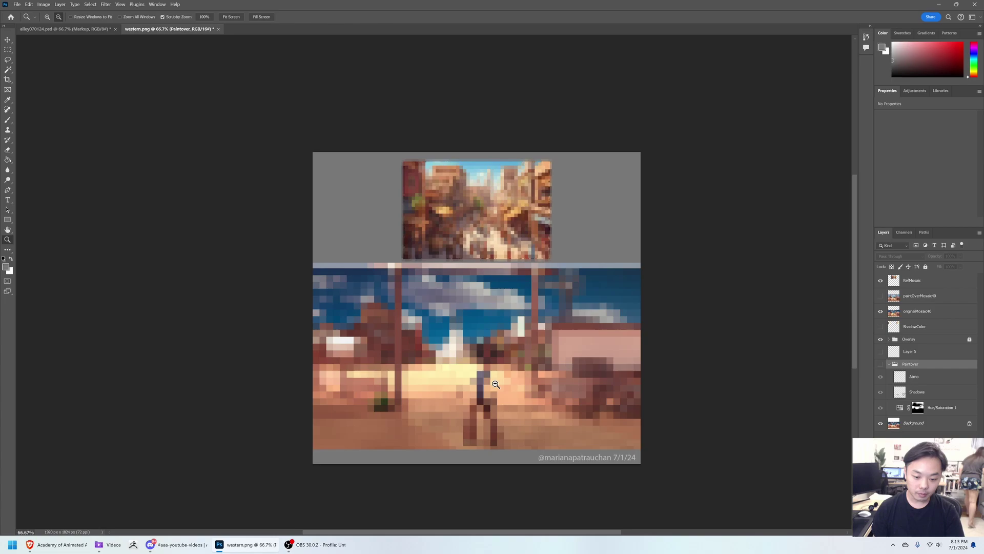
pyautogui.keyDown('alt'); pyautogui.click(498, 395); pyautogui.keyUp('alt')
pyautogui.click(548, 350)
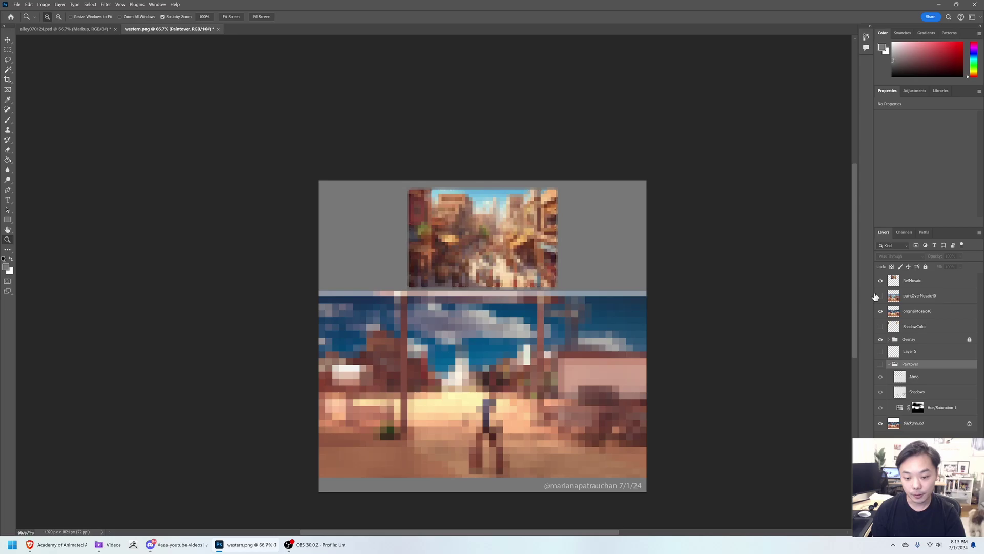
pyautogui.click(496, 384)
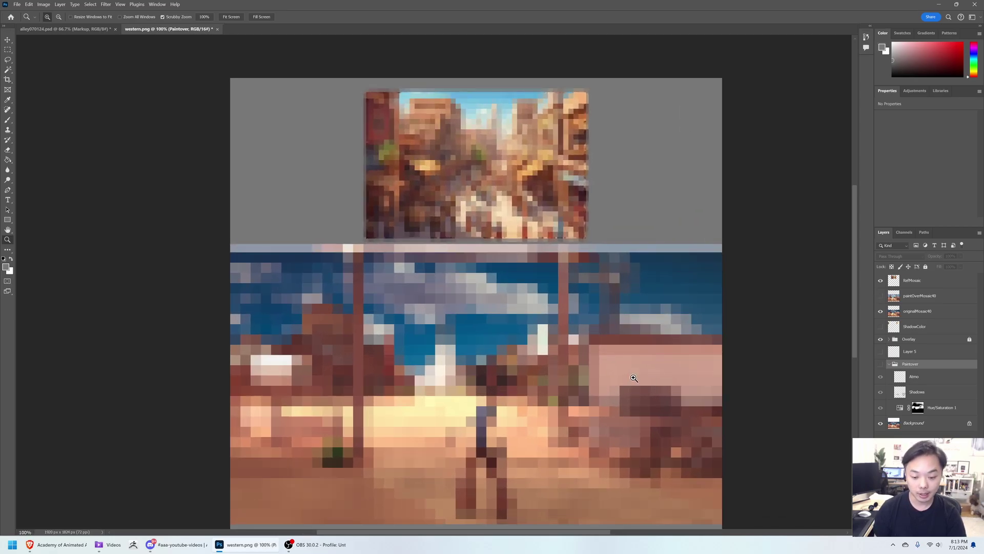
pyautogui.click(880, 281)
pyautogui.click(880, 311)
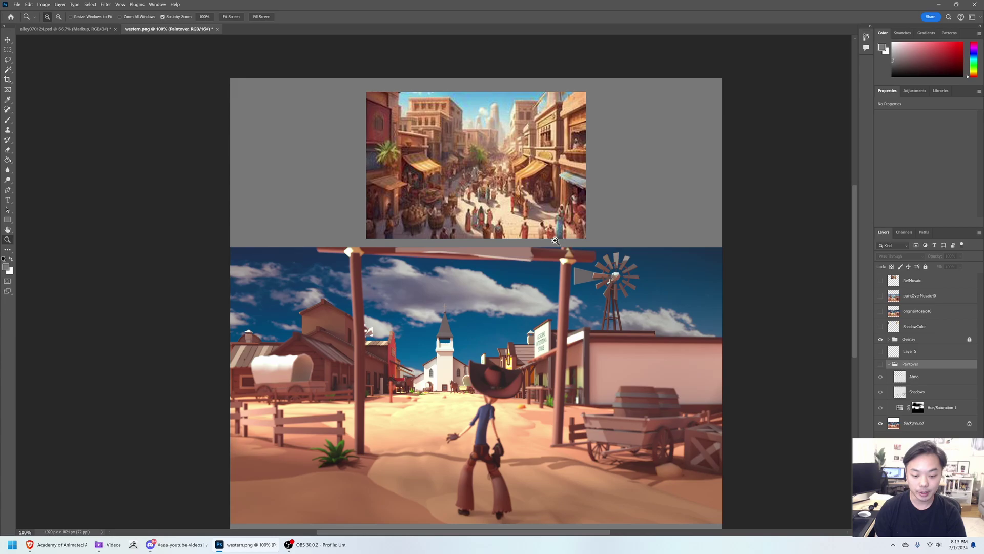
pyautogui.scroll(-1, 711, 371)
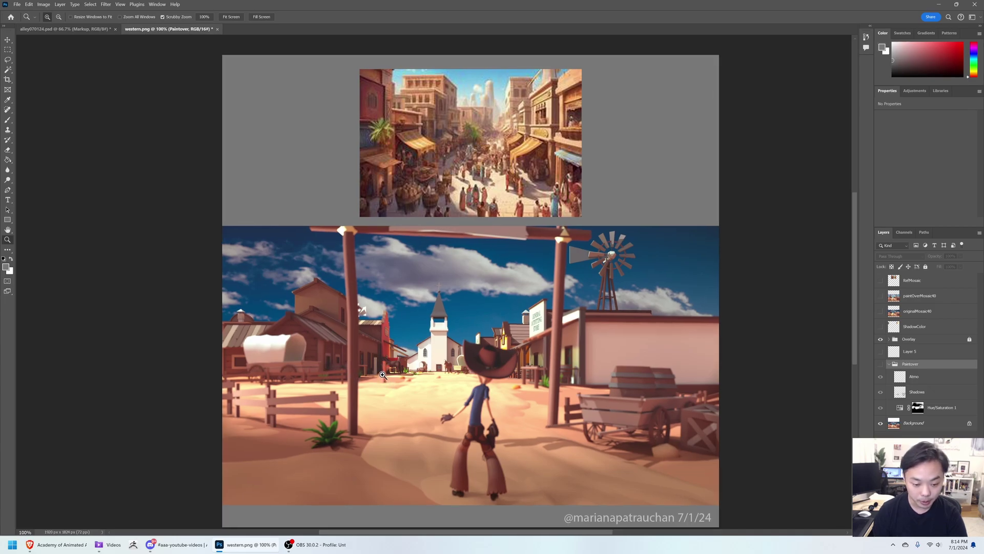
pyautogui.click(386, 382)
pyautogui.click(386, 369)
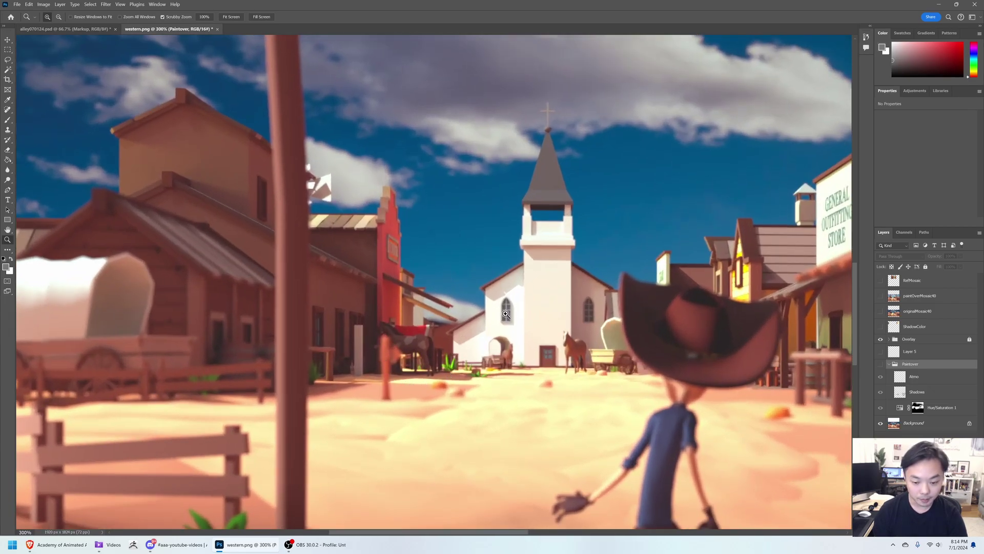
pyautogui.moveTo(389, 361); pyautogui.dragTo(392, 360)
pyautogui.press('super')
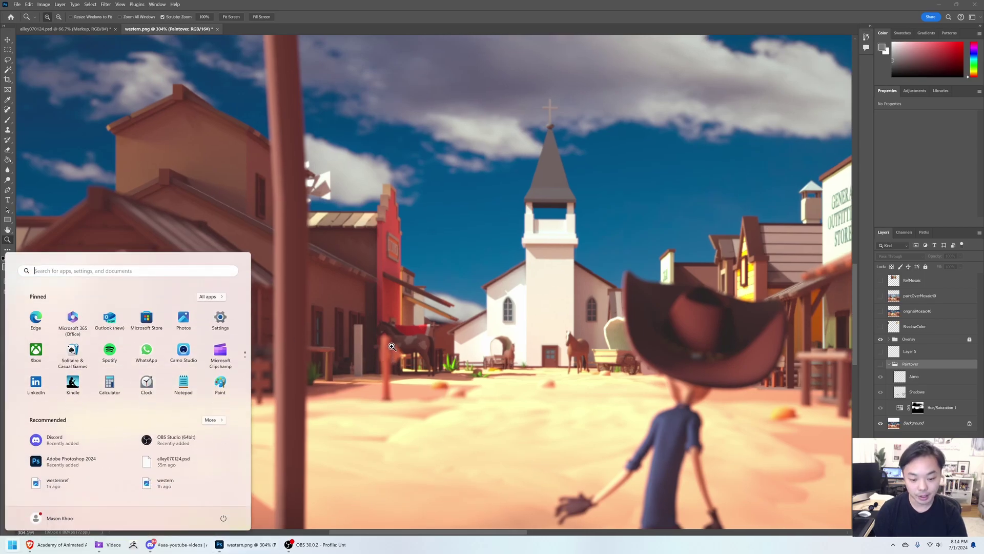
pyautogui.press('super')
pyautogui.keyDown('alt'); pyautogui.click(392, 349); pyautogui.keyUp('alt')
pyautogui.keyDown('alt'); pyautogui.click(392, 349); pyautogui.keyUp('alt')
pyautogui.keyDown('alt'); pyautogui.click(392, 349); pyautogui.keyUp('alt')
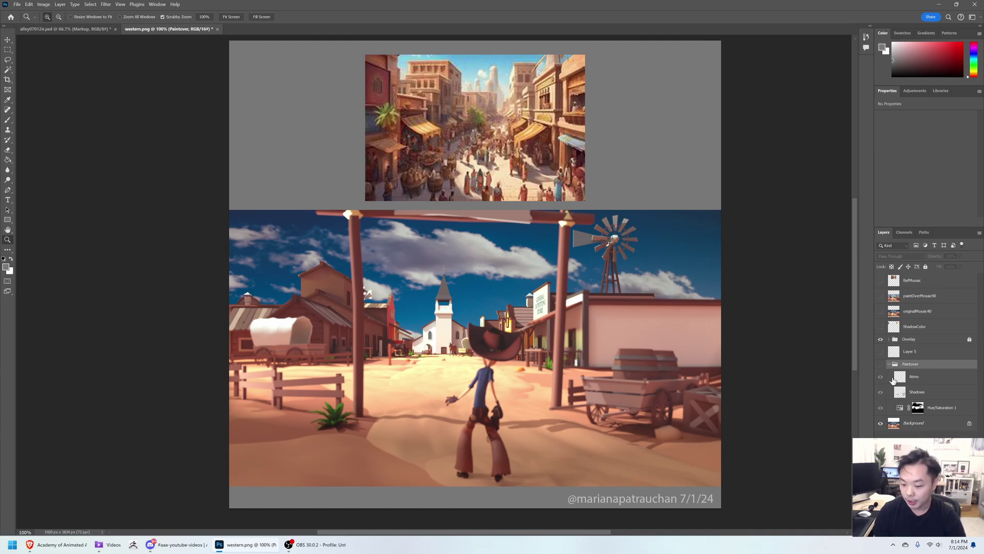
# Show the Paintover group with Atmo and Shadows hidden, toggling Hue/Saturation 1 to compare the brightening
pyautogui.click(881, 365)
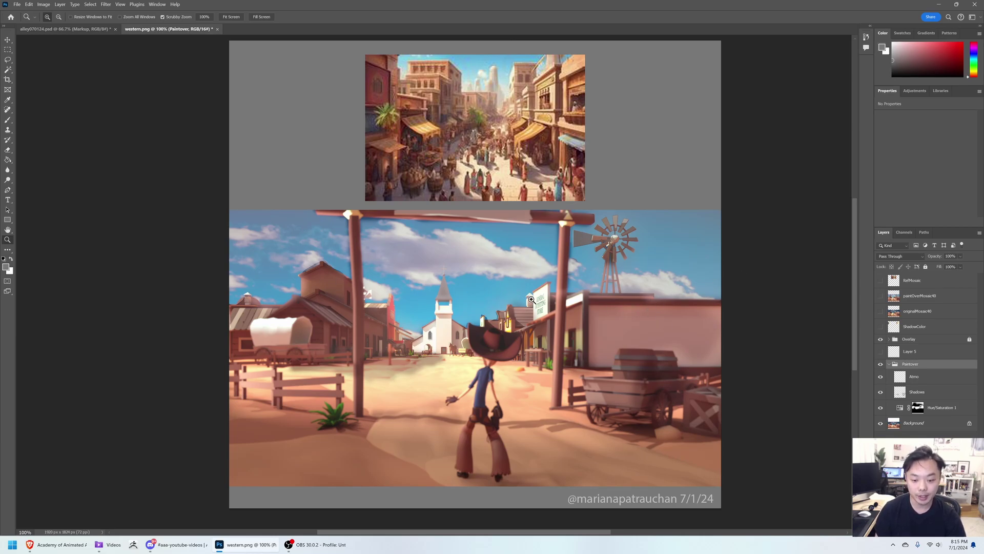
pyautogui.moveTo(879, 377); pyautogui.dragTo(886, 412)
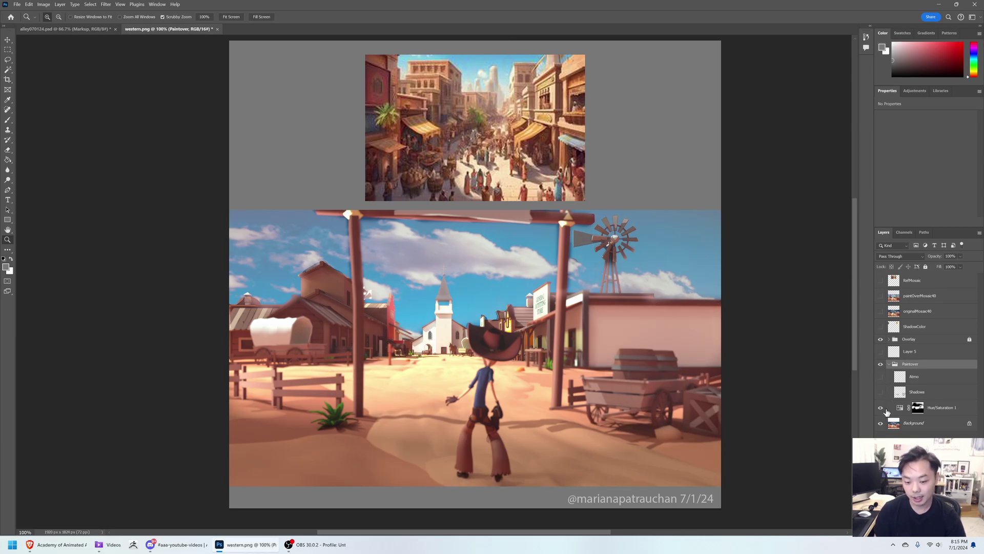
pyautogui.click(880, 408)
pyautogui.click(880, 408)
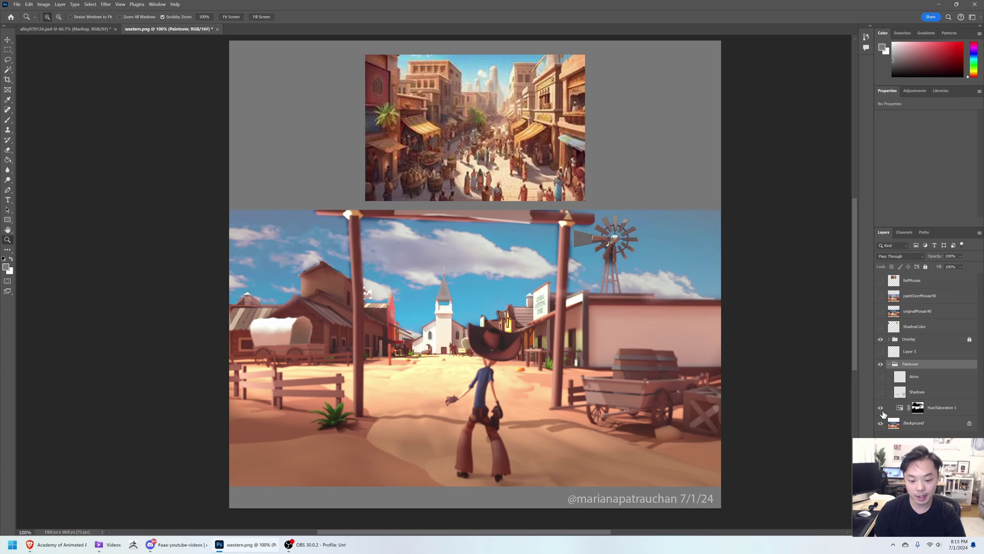
pyautogui.click(880, 408)
pyautogui.click(881, 408)
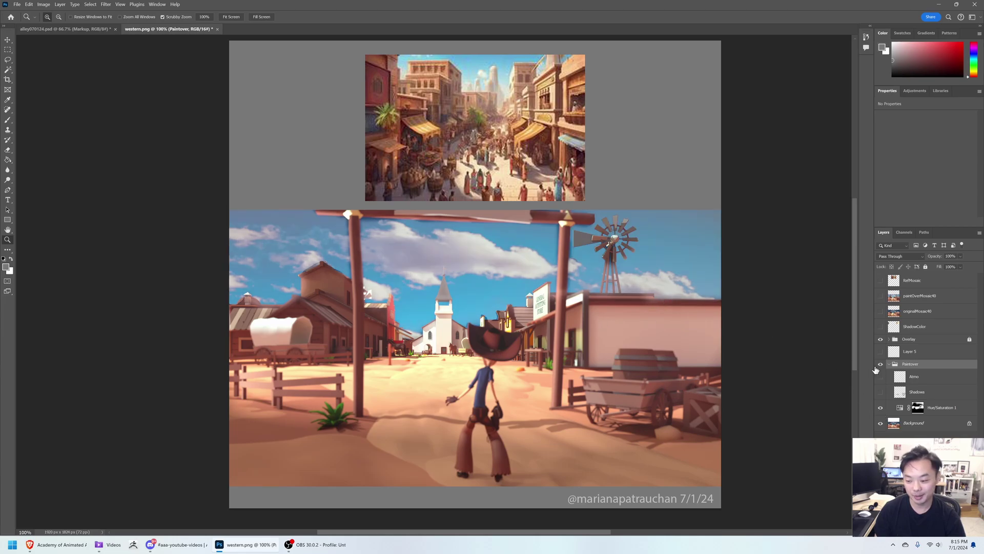
pyautogui.click(879, 407)
pyautogui.click(879, 407)
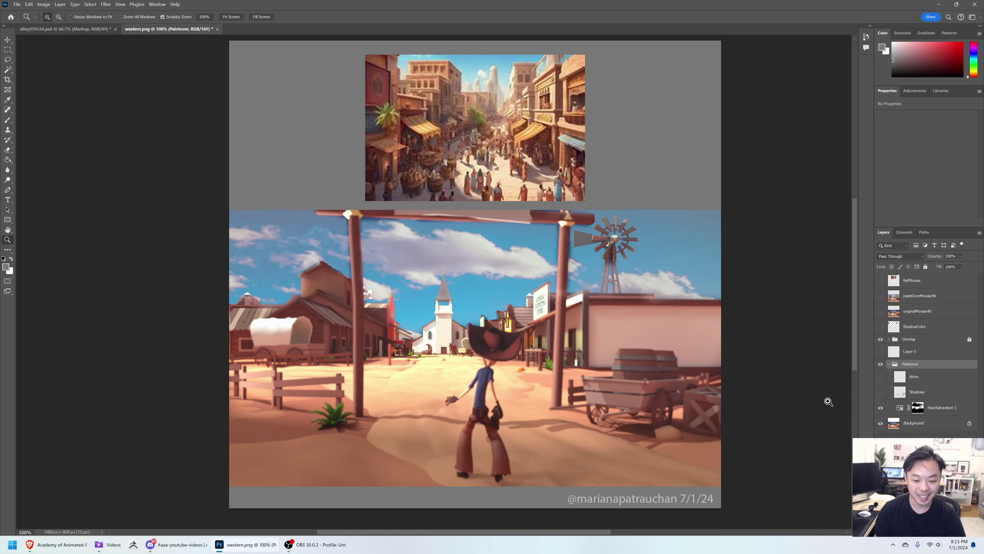
# Zoom out to the whole composition, then back in to 100% near the store sign
pyautogui.keyDown('alt'); pyautogui.click(573, 357); pyautogui.keyUp('alt')
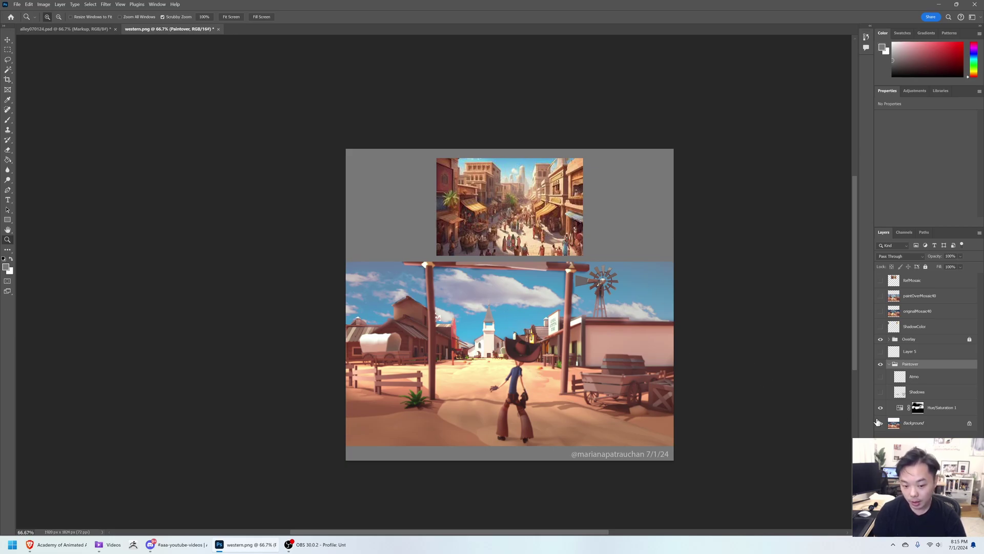
pyautogui.click(505, 302)
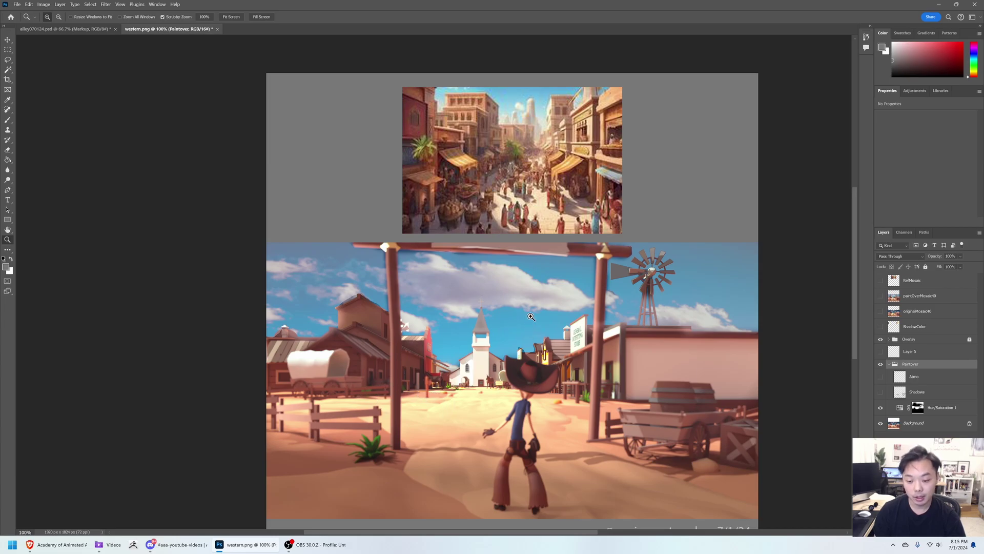
pyautogui.press('alt')
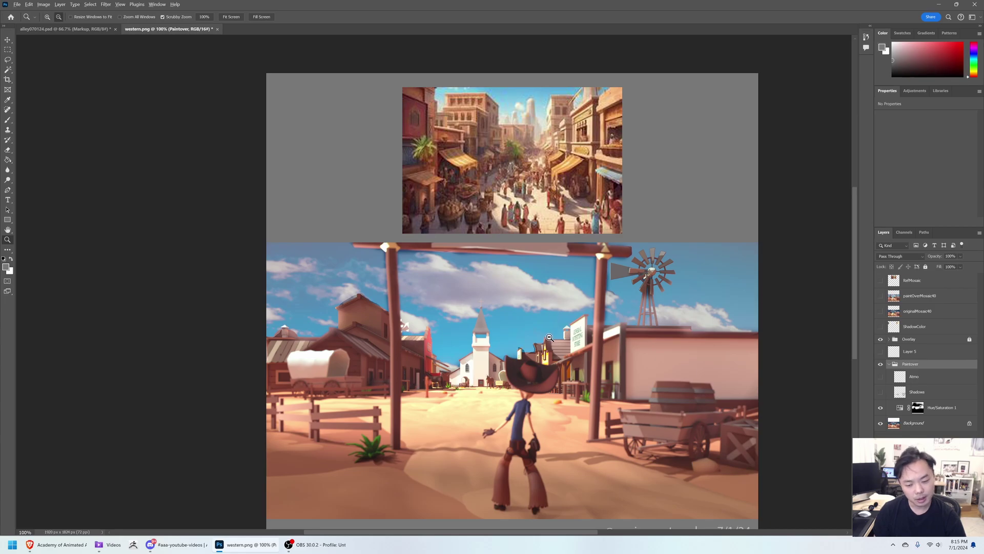
pyautogui.keyDown('alt'); pyautogui.click(556, 348); pyautogui.keyUp('alt')
pyautogui.keyDown('alt'); pyautogui.click(548, 338); pyautogui.keyUp('alt')
pyautogui.keyDown('alt'); pyautogui.click(544, 333); pyautogui.keyUp('alt')
pyautogui.click(540, 327)
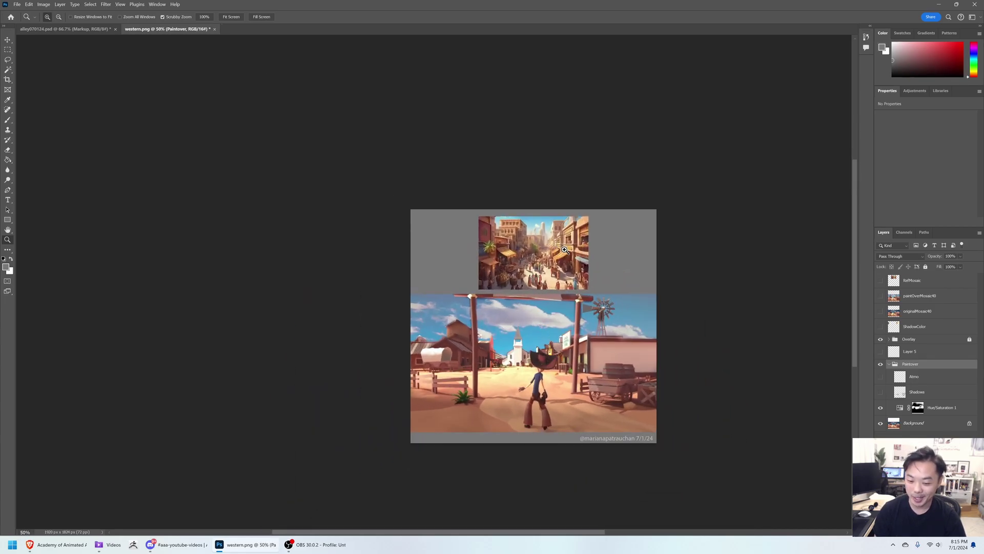
pyautogui.click(557, 361)
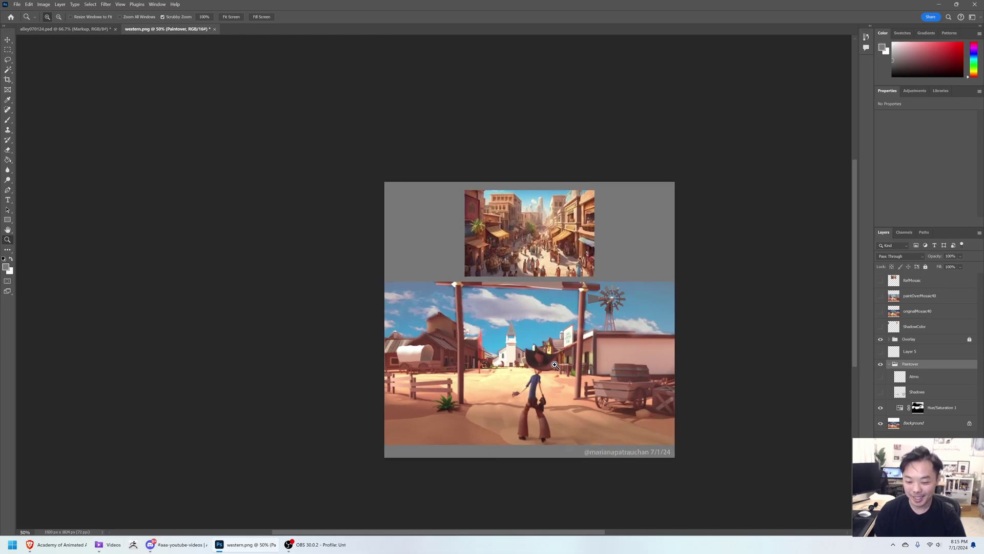
pyautogui.click(559, 326)
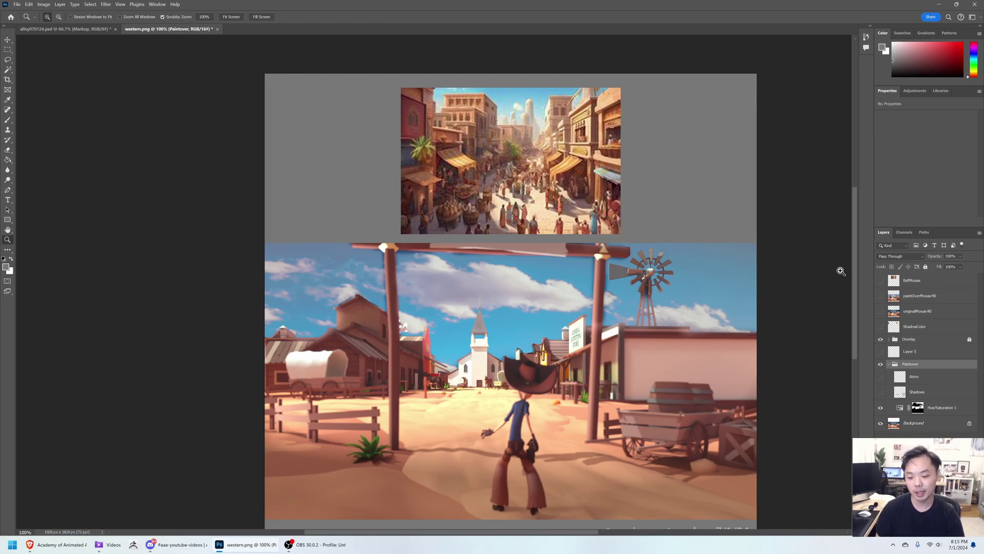
# Toggle the Shadows layer repeatedly to compare the wagon and wall, leaving it on
pyautogui.click(881, 392)
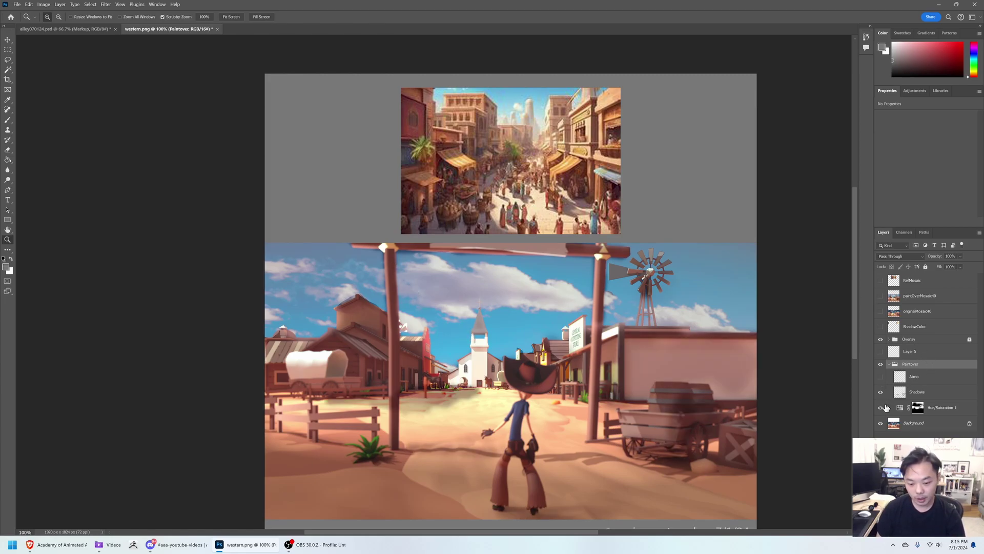
pyautogui.click(880, 392)
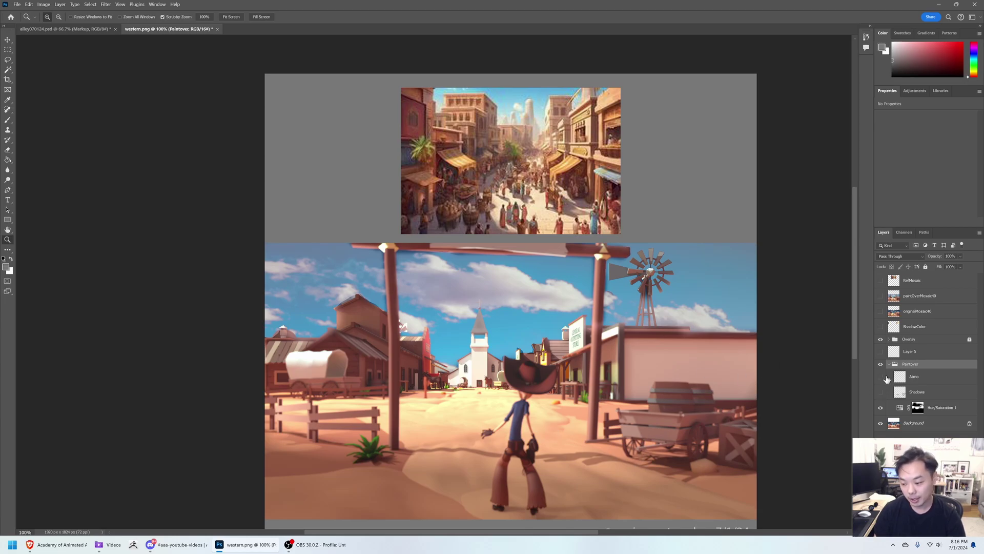
pyautogui.click(881, 392)
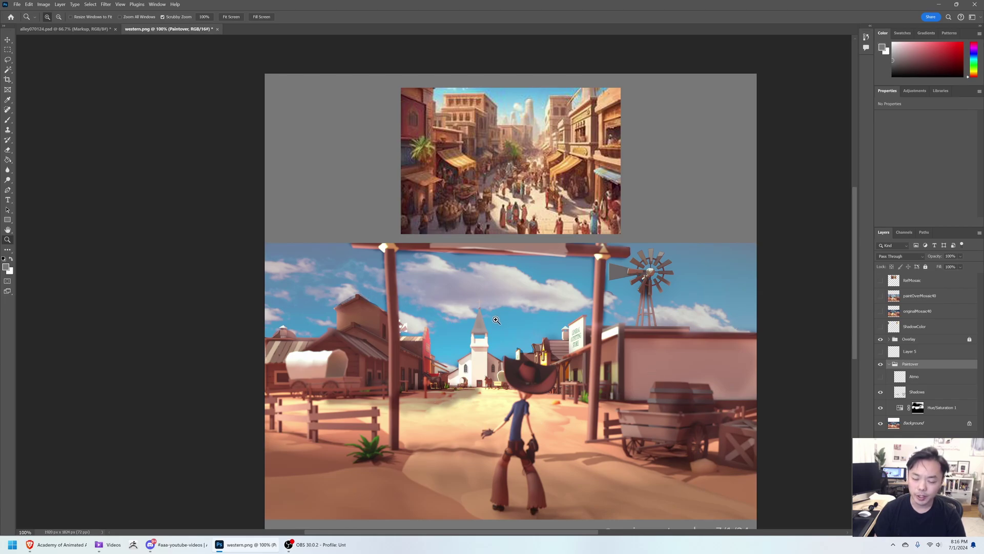
pyautogui.click(881, 392)
pyautogui.click(881, 393)
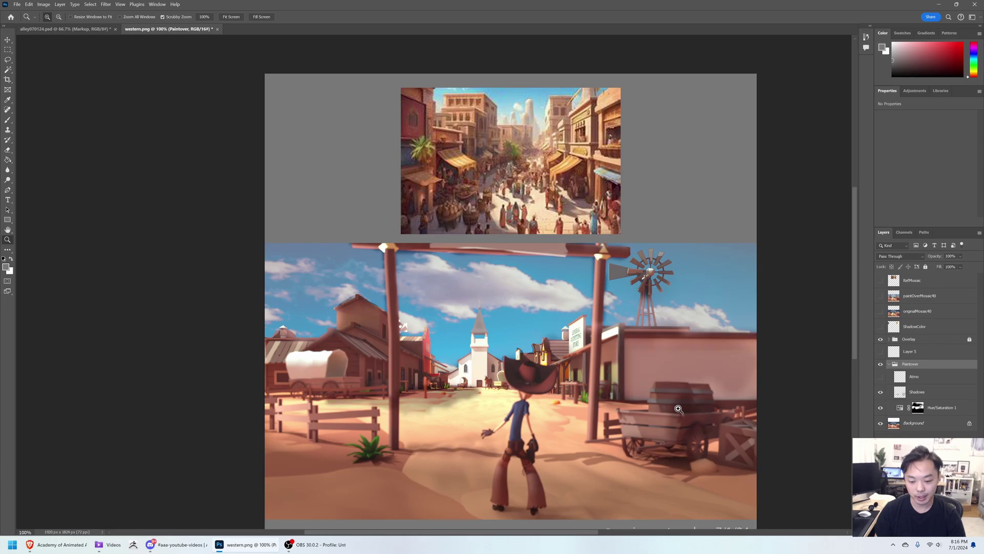
pyautogui.click(880, 393)
pyautogui.click(880, 393)
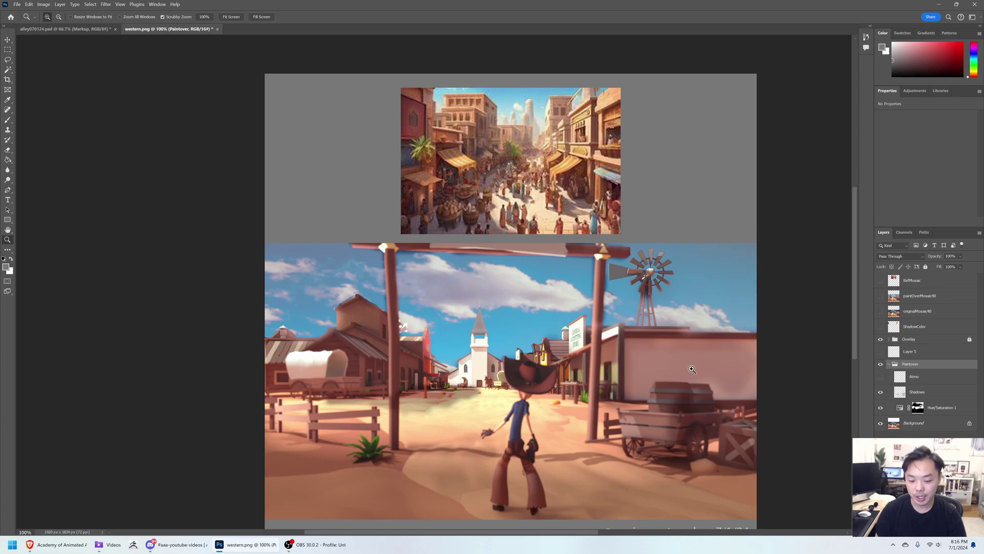
pyautogui.click(880, 393)
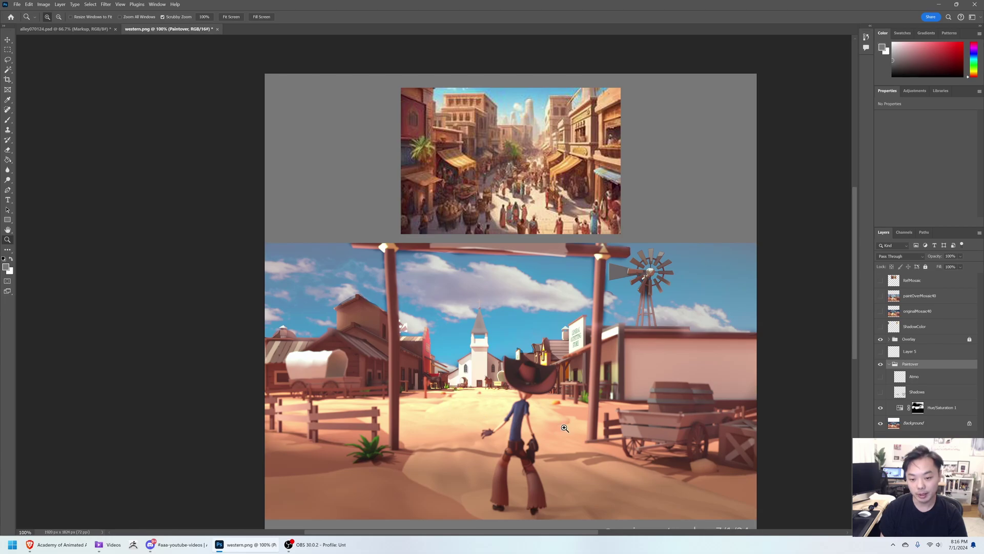
pyautogui.click(881, 393)
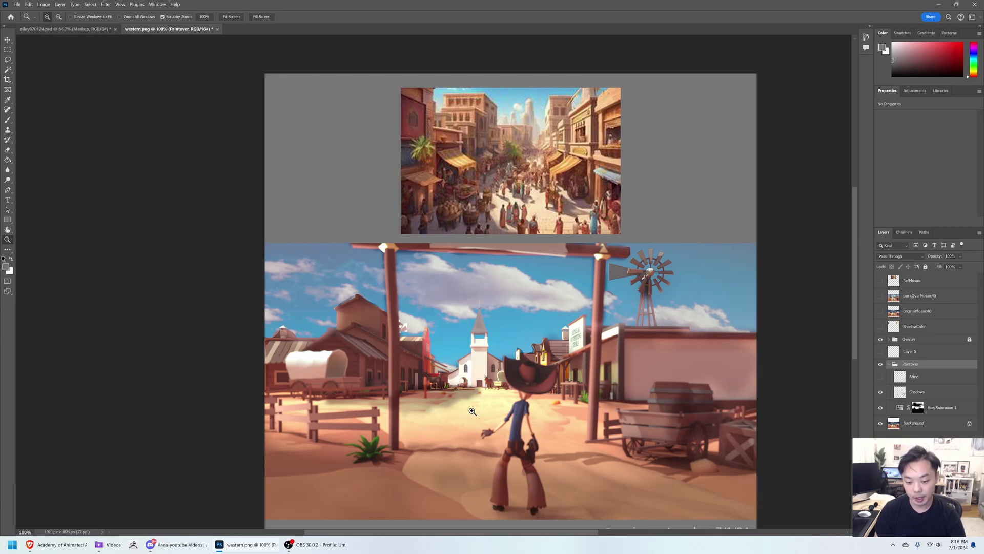
# Zoom in on the church, return to 100%, then switch on the Atmo haze layer
pyautogui.click(472, 361)
pyautogui.click(472, 360)
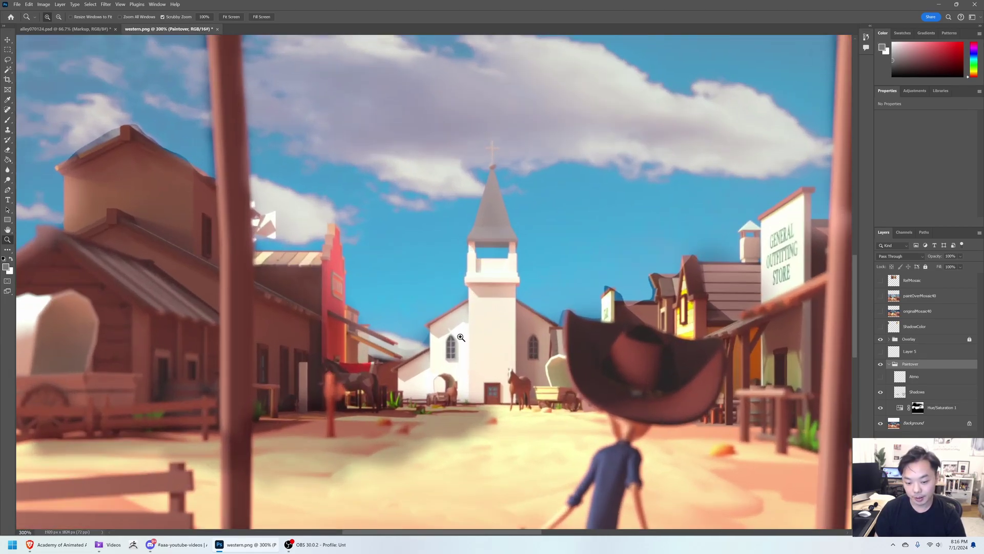
pyautogui.press('super')
pyautogui.press('super')
pyautogui.keyDown('alt'); pyautogui.click(519, 399); pyautogui.keyUp('alt')
pyautogui.keyDown('alt'); pyautogui.click(565, 380); pyautogui.keyUp('alt')
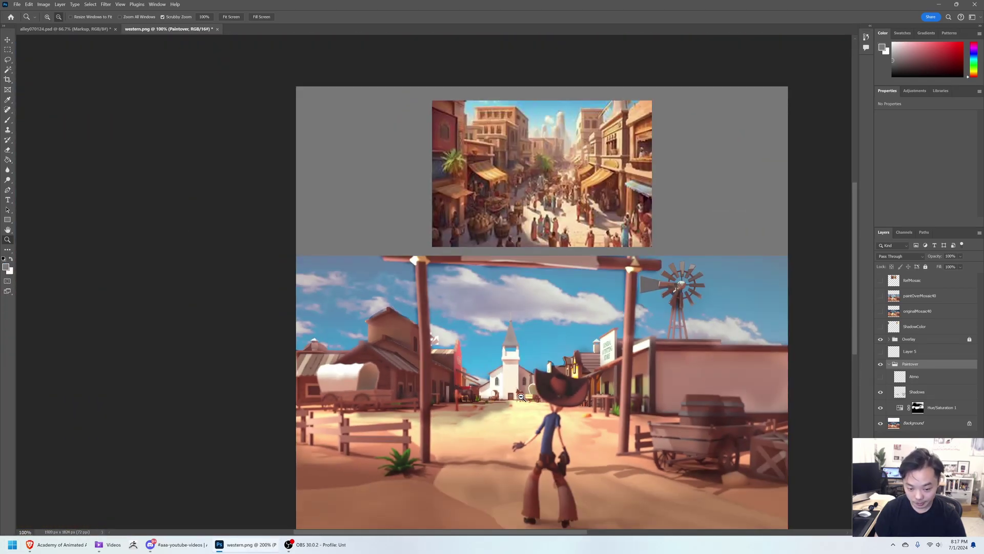
pyautogui.click(880, 377)
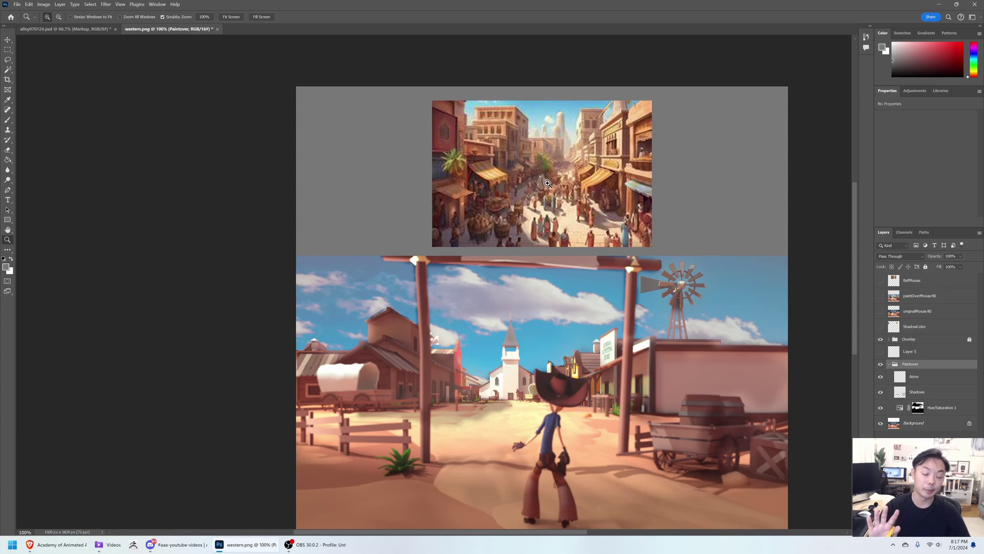
pyautogui.click(881, 376)
pyautogui.click(881, 377)
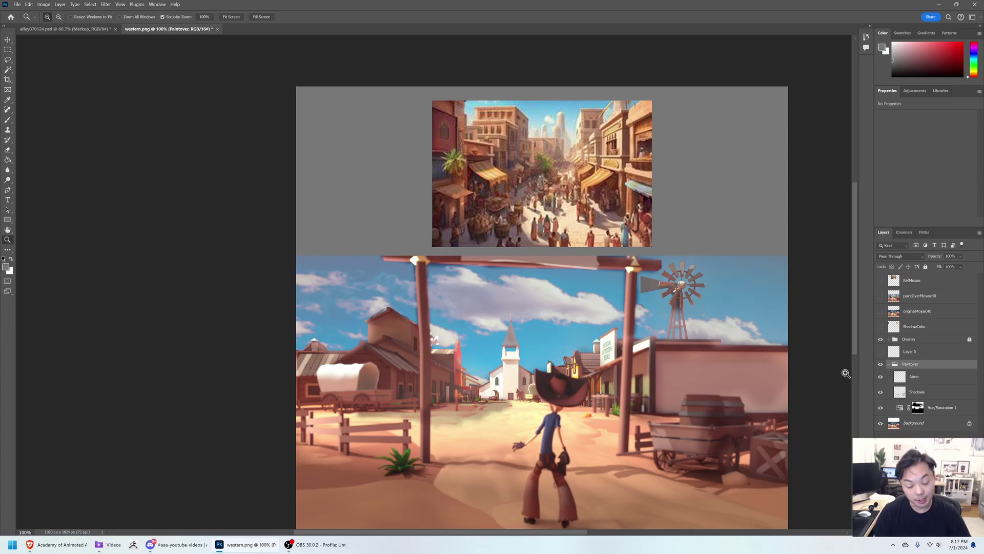
pyautogui.click(881, 376)
pyautogui.click(881, 377)
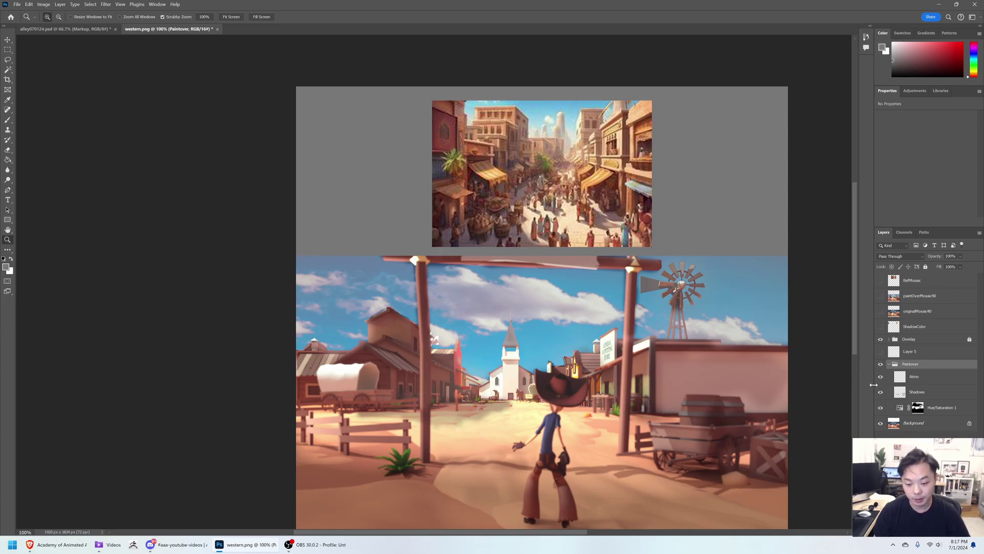